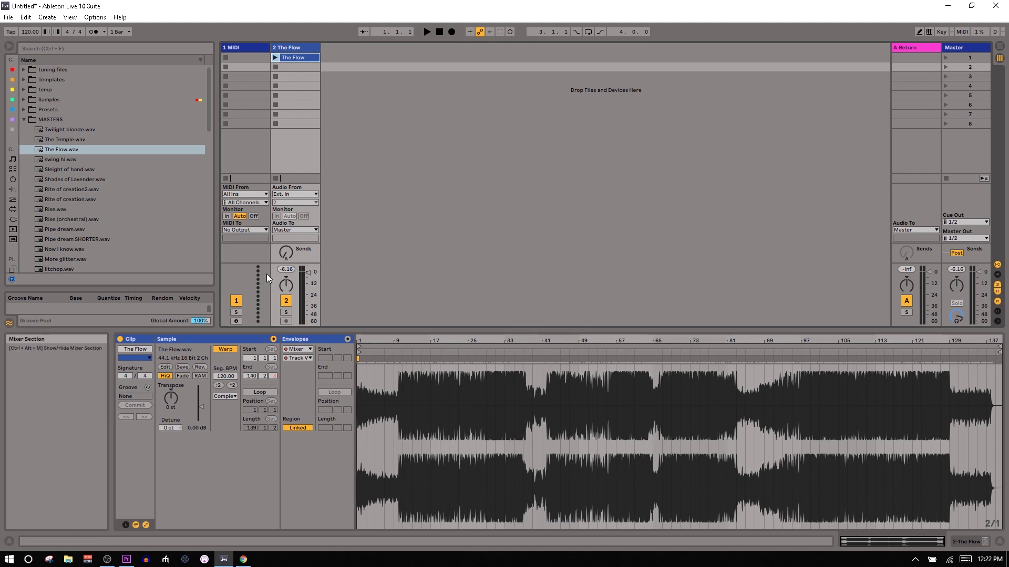
- Launch the The Flow clip, start arrangement recording, and move its track volume up and down to record automation
mouse_move(307, 271)
left_mouse_down()
mouse_move(308, 283)
mouse_move(308, 274)
left_mouse_up()
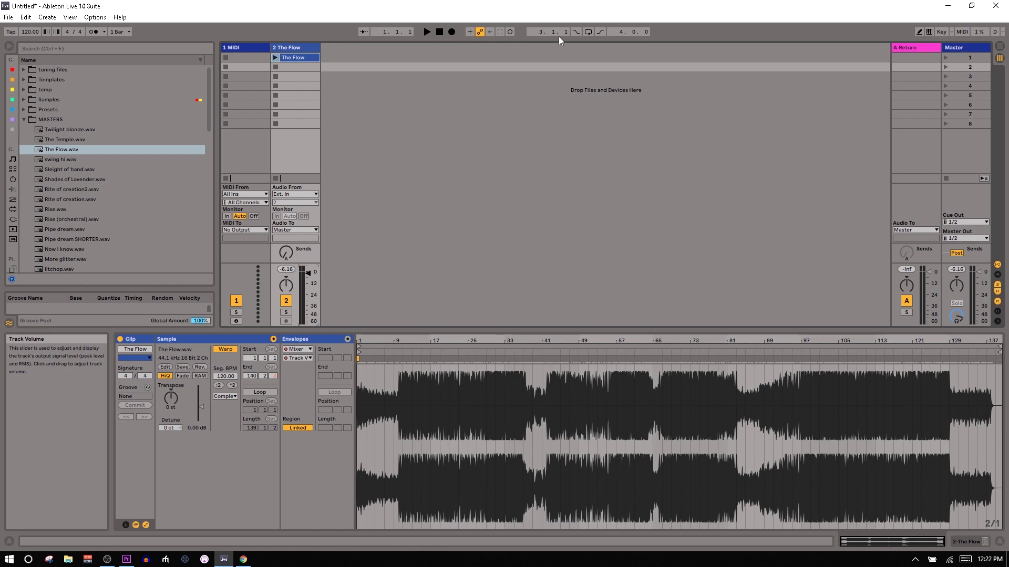
left_click(275, 57)
left_click(451, 32)
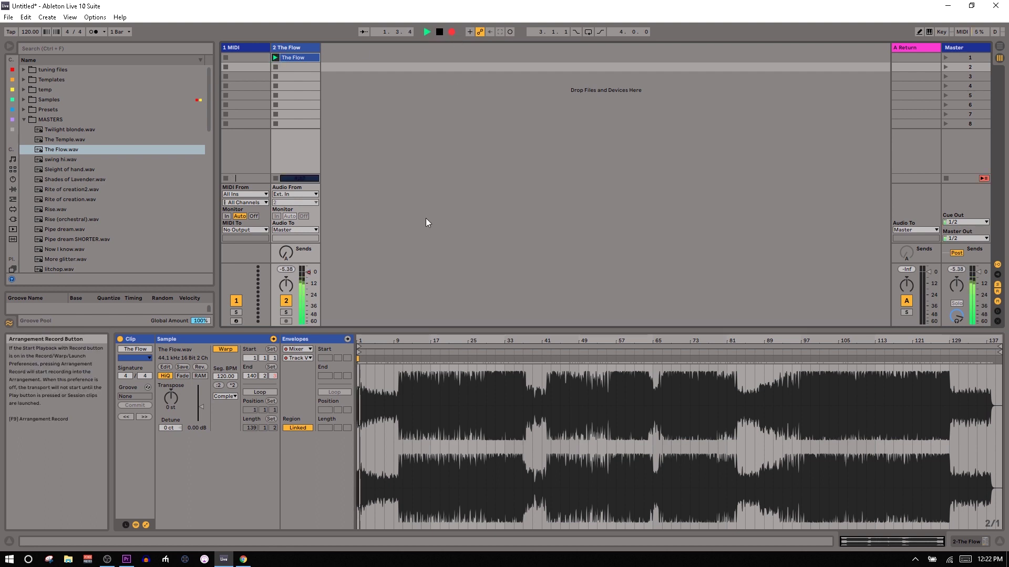
mouse_move(309, 272)
left_mouse_down()
mouse_move(309, 305)
mouse_move(309, 291)
left_mouse_up()
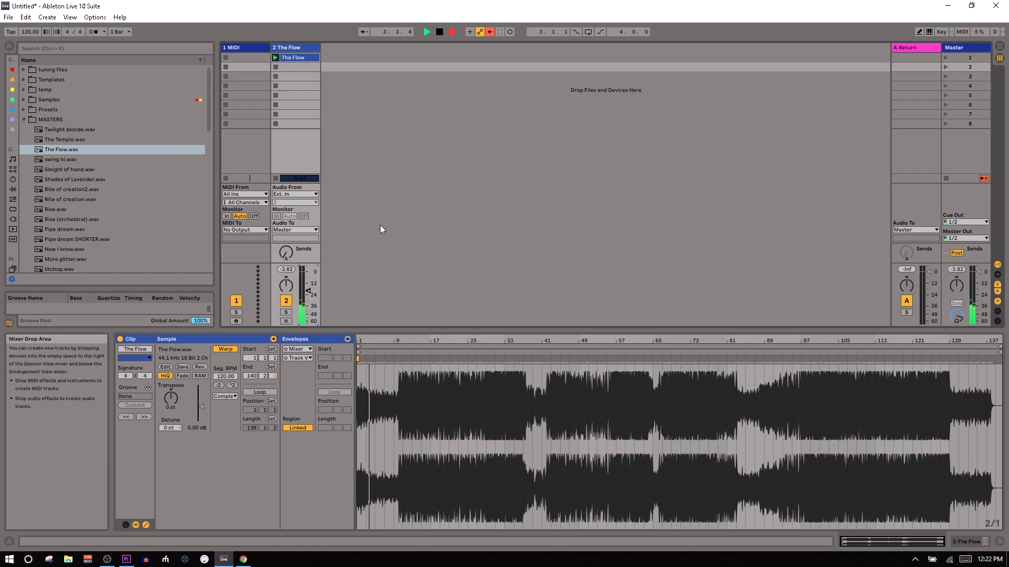
- In Arrangement View, keep recording volume moves on The Flow track, ending at -5.0 dB, and stop playback
key("Tab")
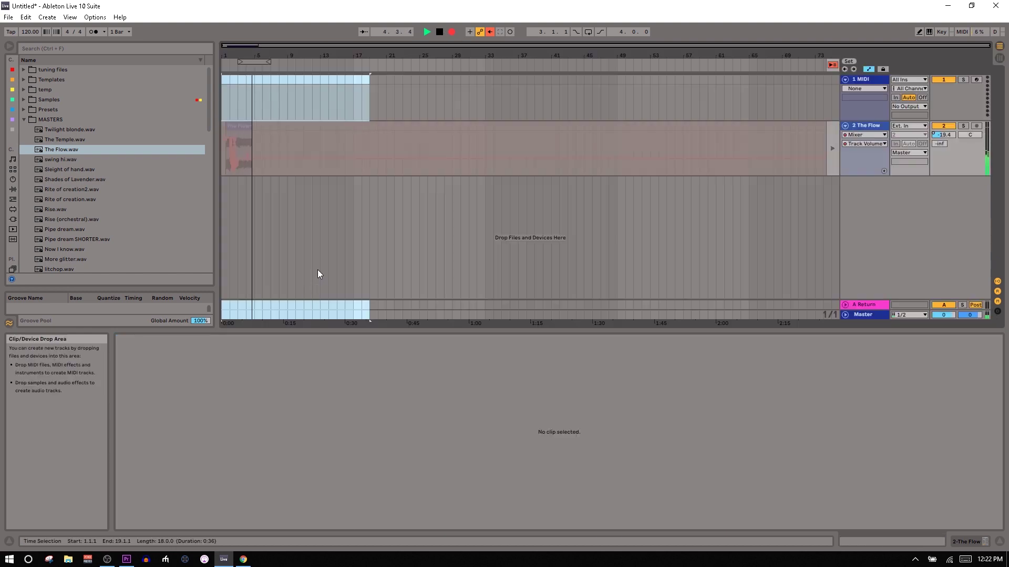
key("Tab")
key("Tab")
left_click_drag(945, 135, 945, 122)
key("space")
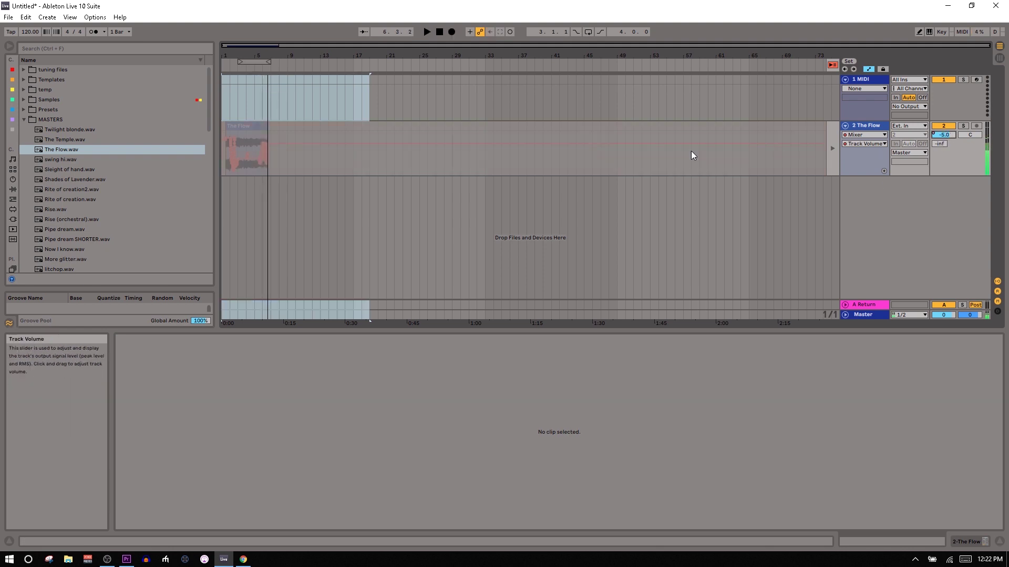
- Switch all tracks back to arrangement playback, inspect the recorded volume automation on The Flow, and return to Session View
left_click(834, 64)
left_click_drag(244, 55, 244, 84)
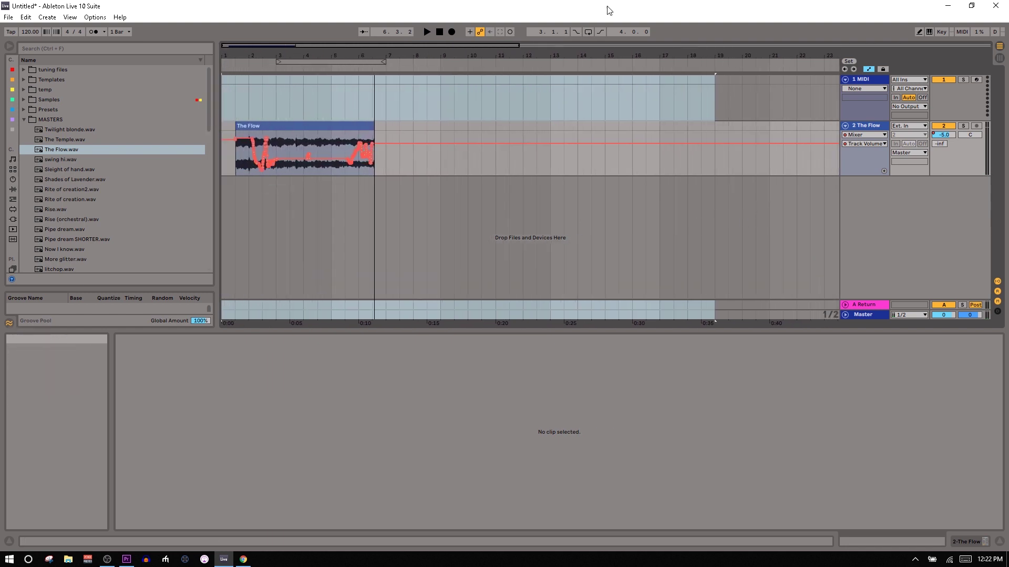
key("Tab")
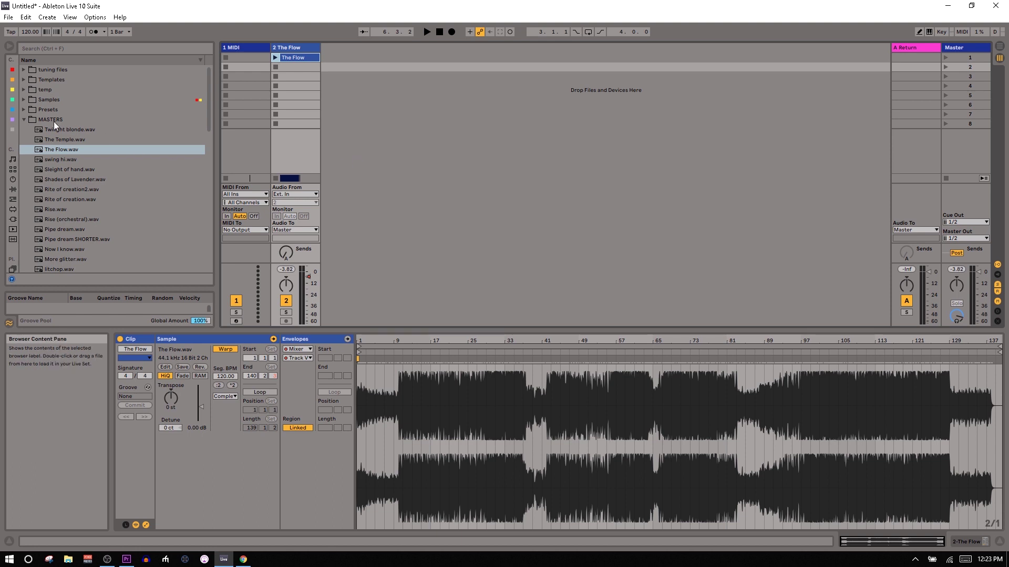
- Find Utility among the audio effects and add two instances to The Flow track
left_click(25, 121)
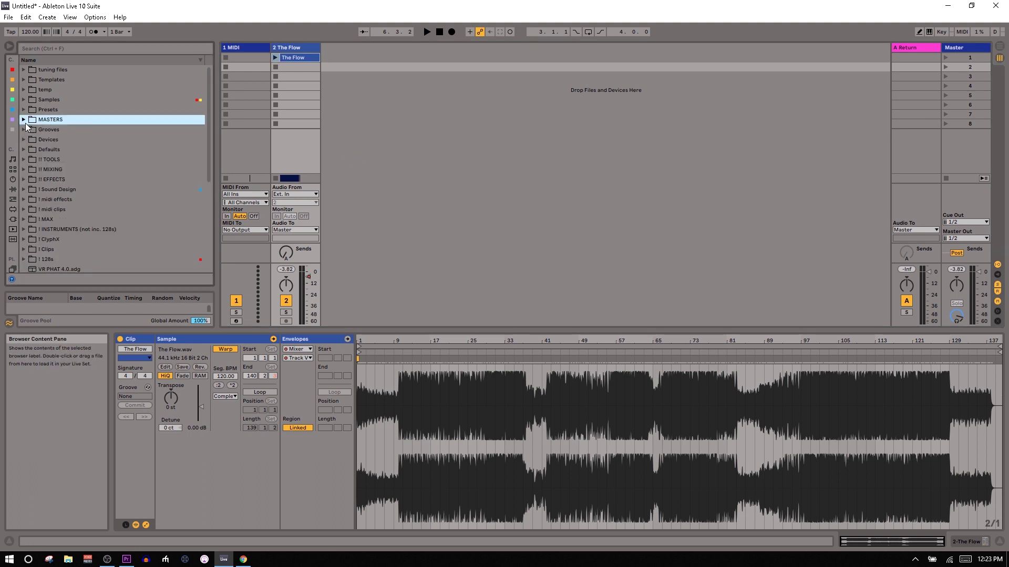
left_click(13, 189)
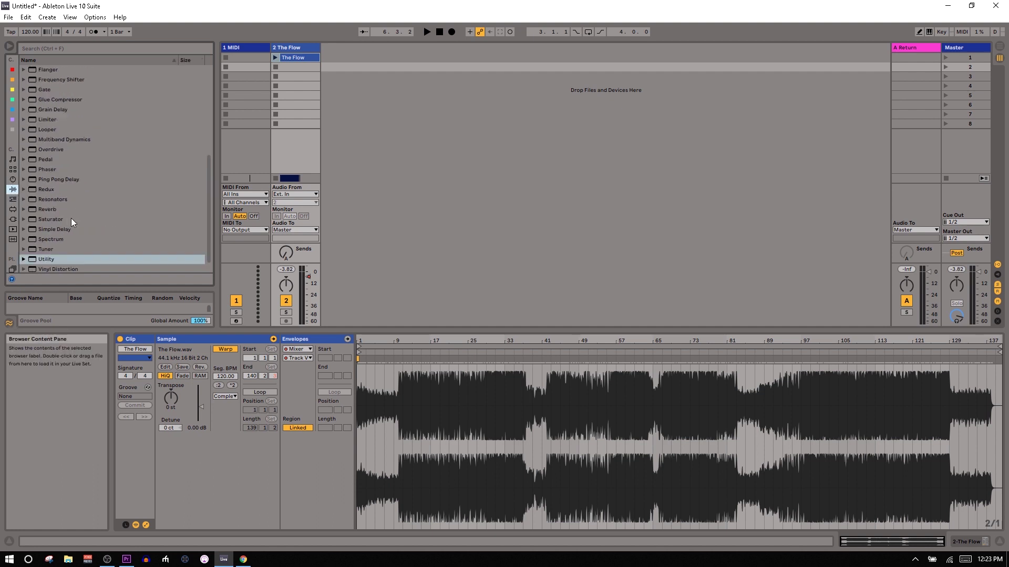
left_click_drag(52, 245, 310, 206)
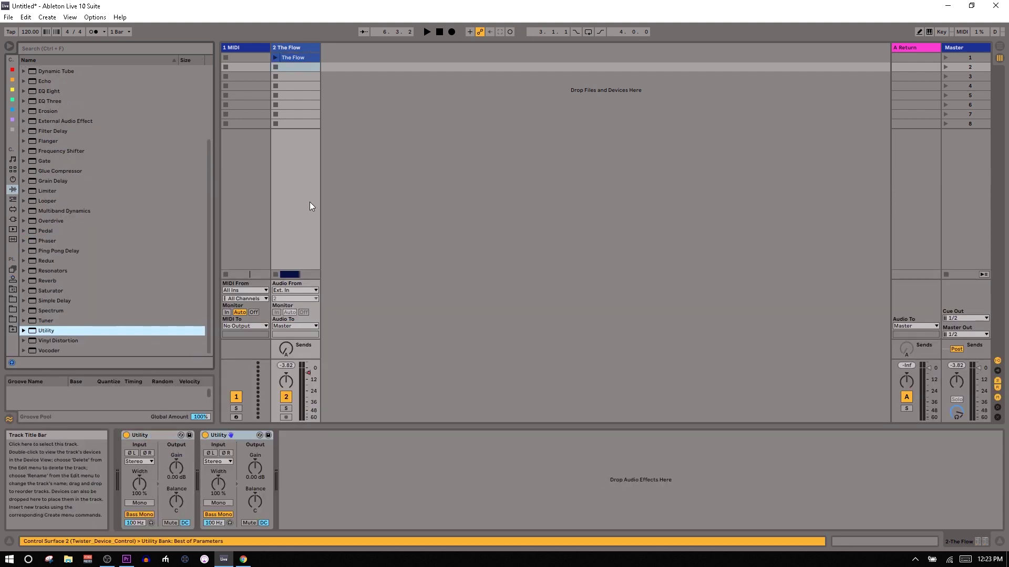
- Lower the second Utility's gain to -3.00 dB and check the automation options for that gain
left_click_drag(256, 464, 256, 466)
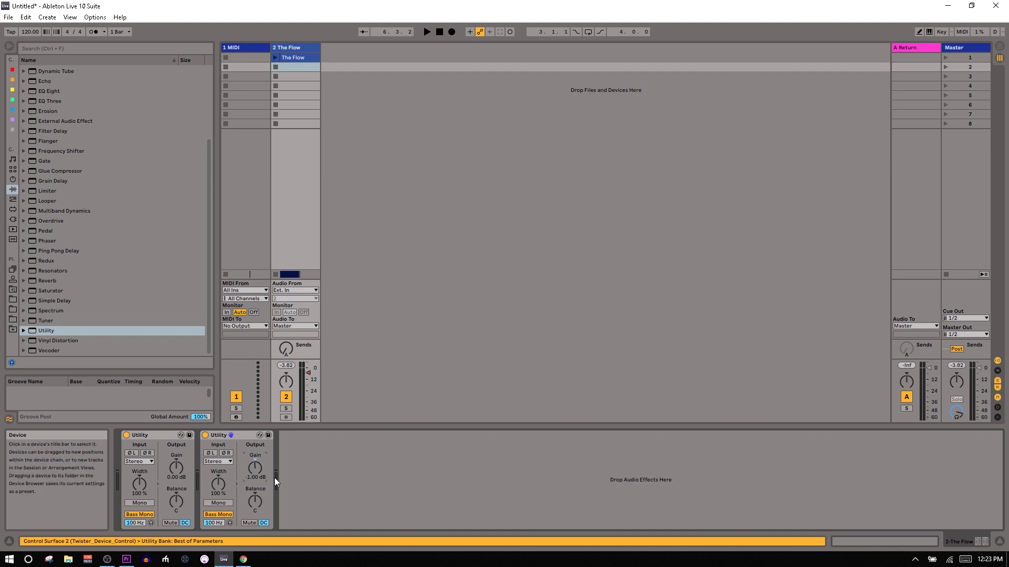
key("Down")
key("Down")
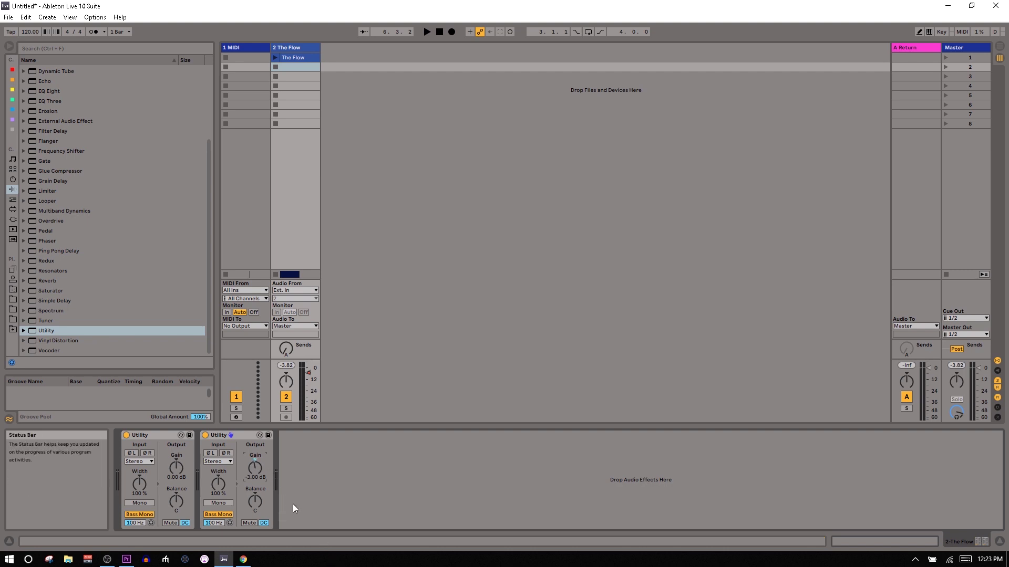
right_click(254, 469)
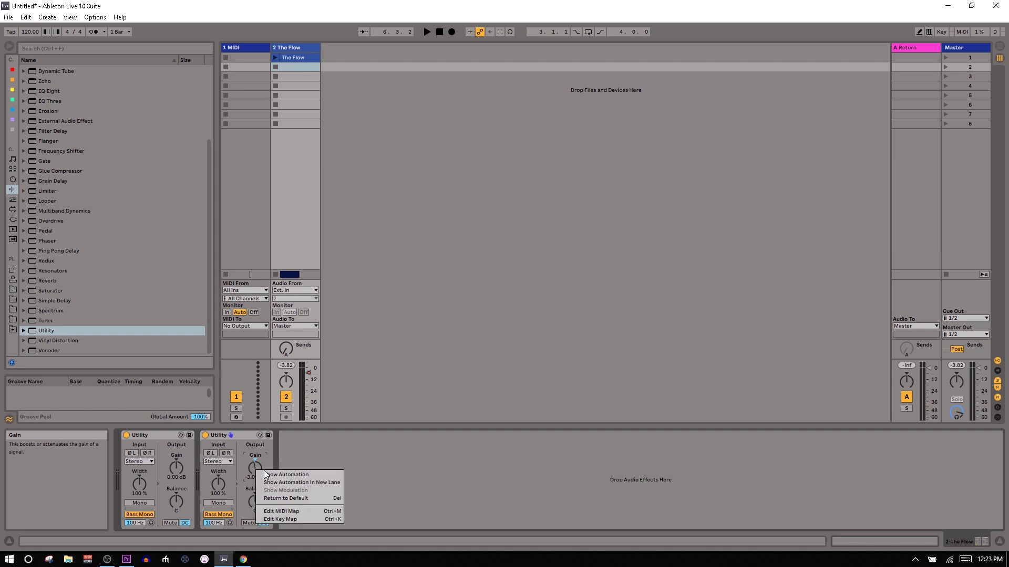
left_click(317, 464)
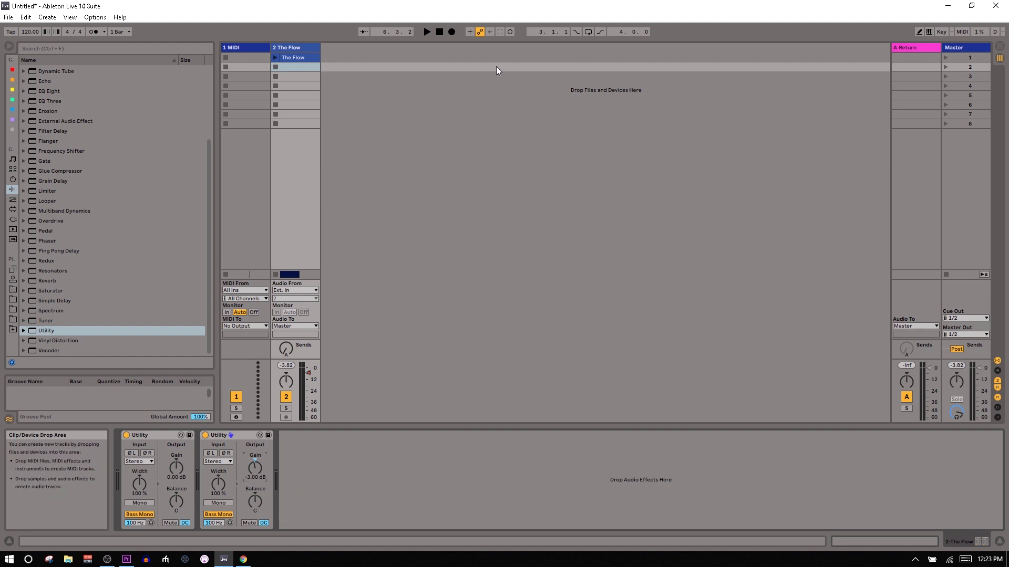
- Delete the track volume automation of The Flow track
left_click(288, 48)
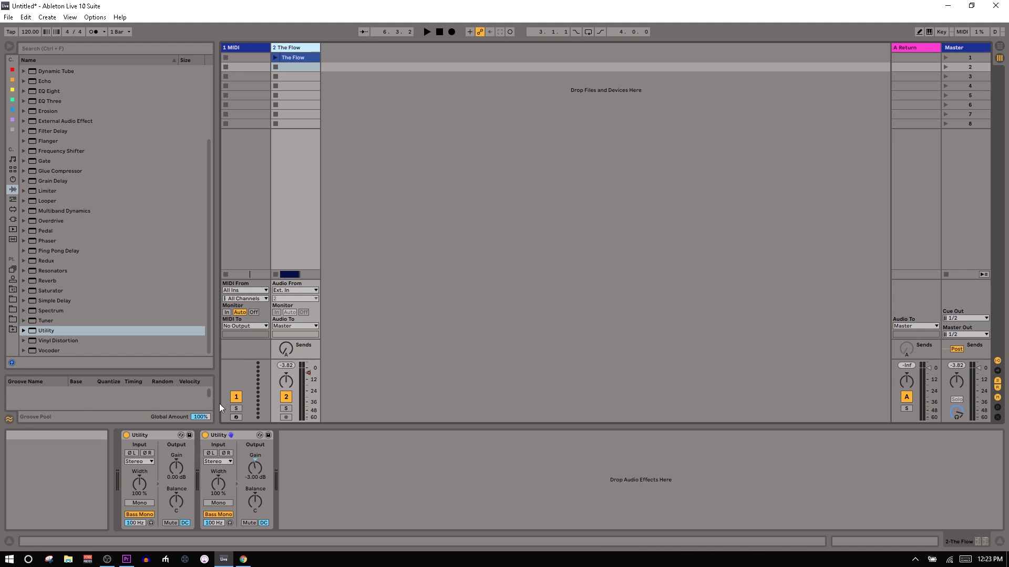
right_click(308, 373)
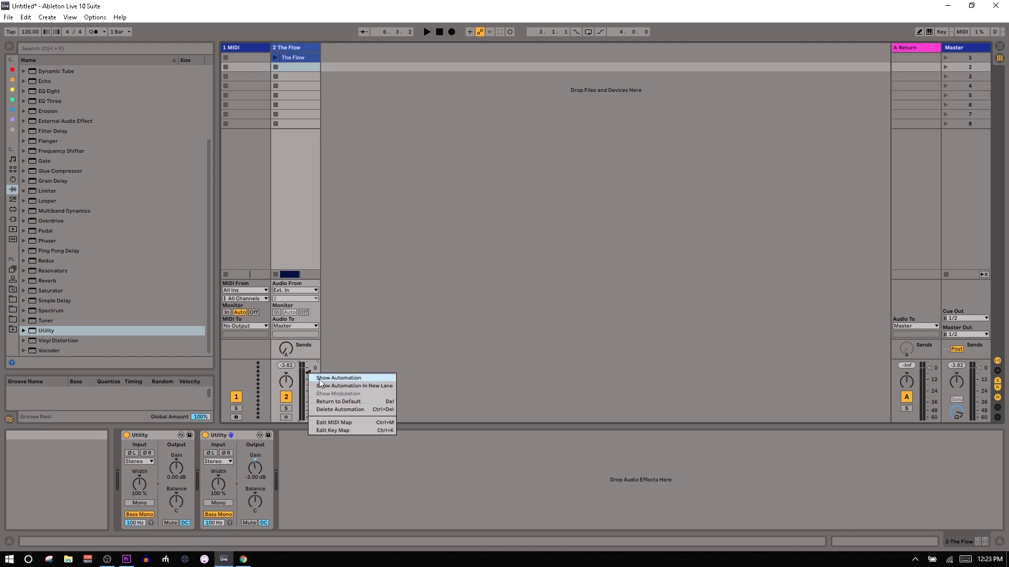
left_click(331, 411)
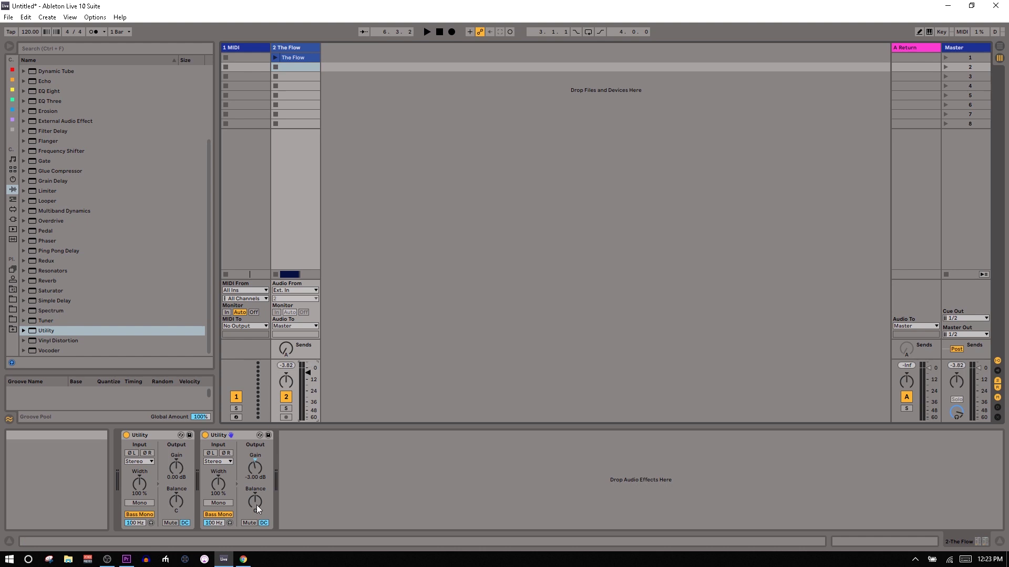
- Reset the second Utility's gain to 0.00 dB and show its gain automation in the arrangement
left_click(256, 461)
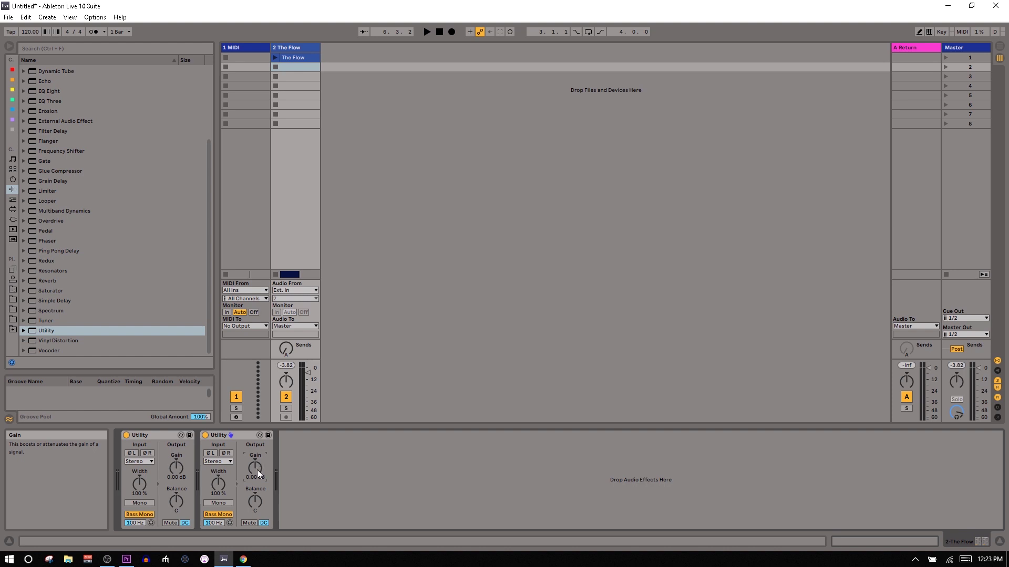
right_click(257, 469)
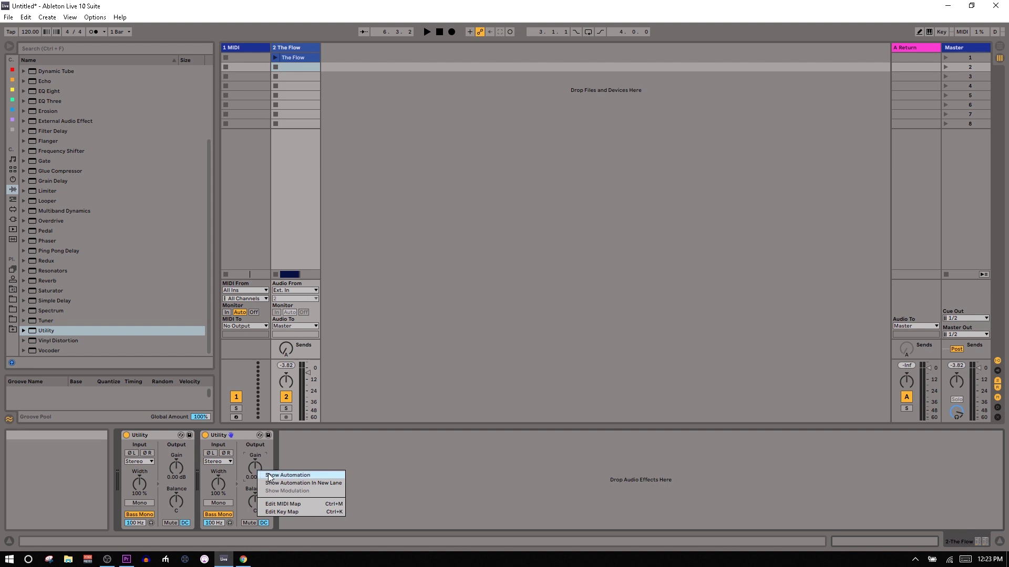
left_click(269, 474)
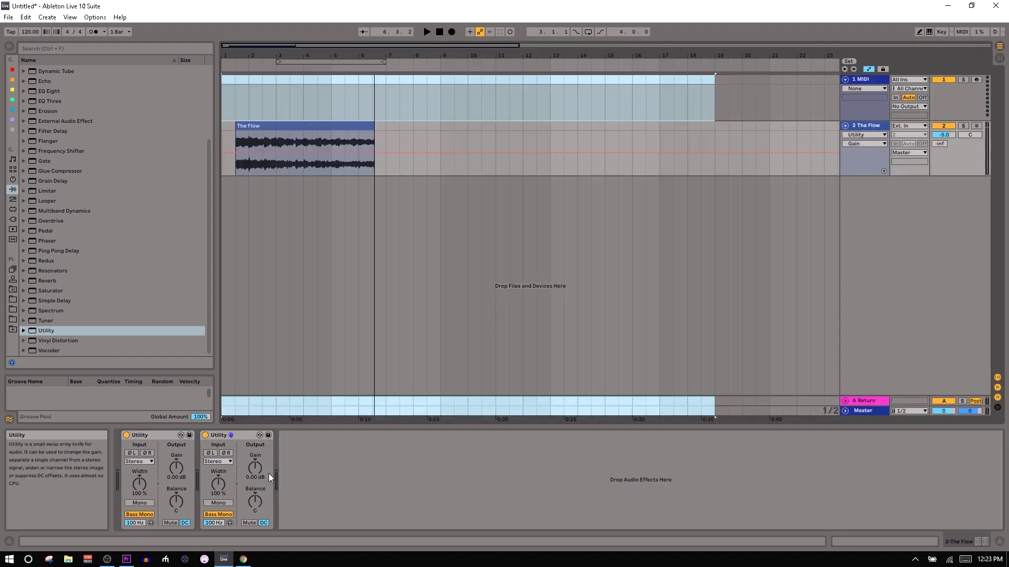
- Try a flat 0.00 dB gain envelope on The Flow track, and delete the recorded clip together with that automation
left_click(345, 153)
left_click_drag(360, 153, 359, 152)
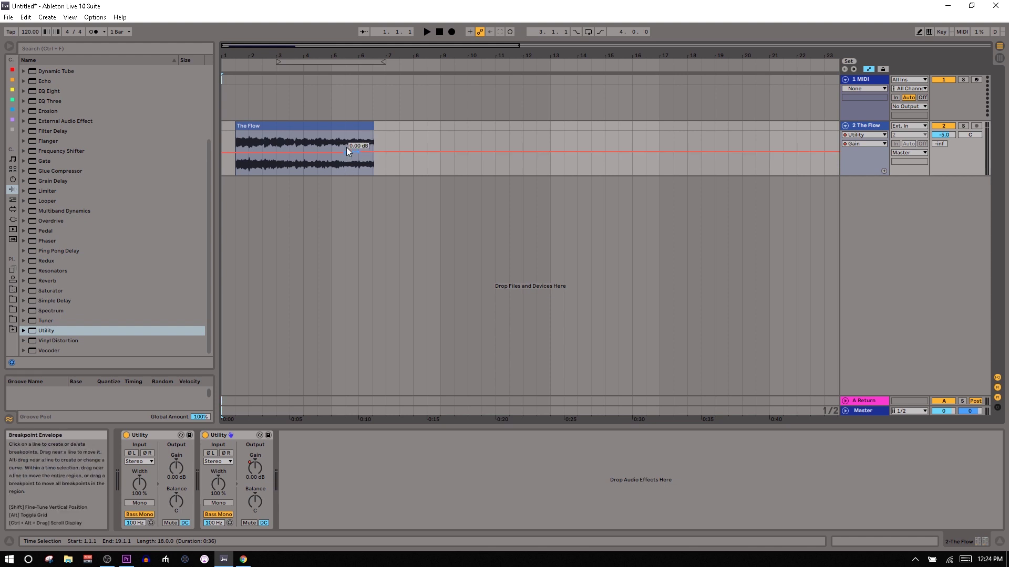
left_click_drag(388, 172, 210, 155)
key("Delete")
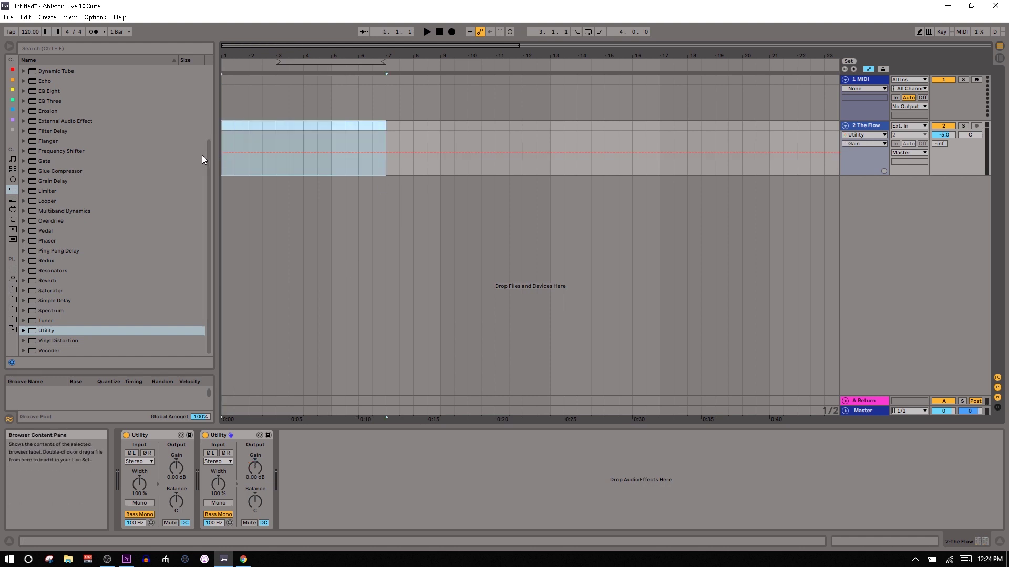
- Turn off Bass Mono and the DC filter on both Utility devices
left_click(231, 437)
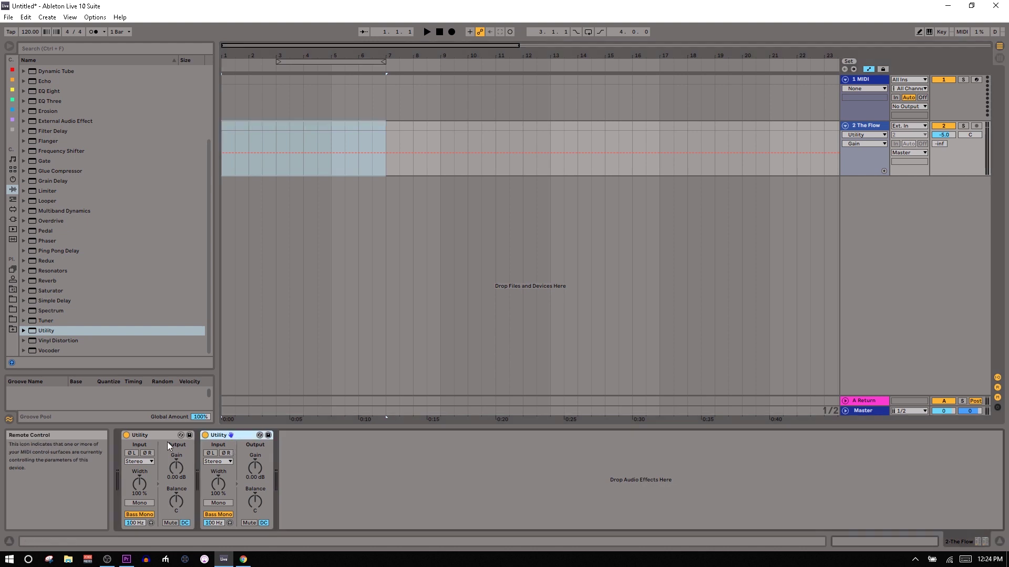
left_click(150, 514)
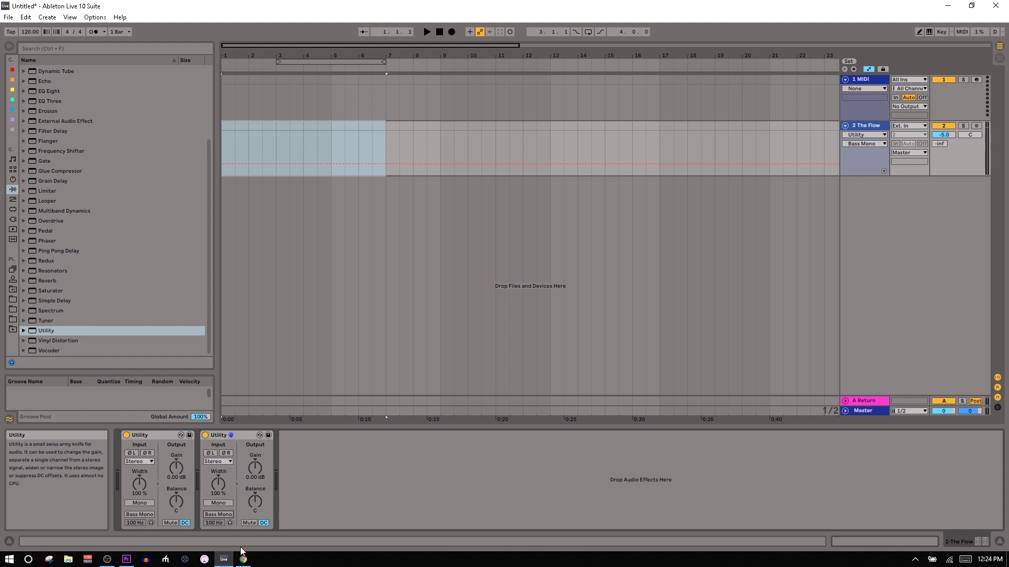
left_click(185, 522)
left_click(262, 525)
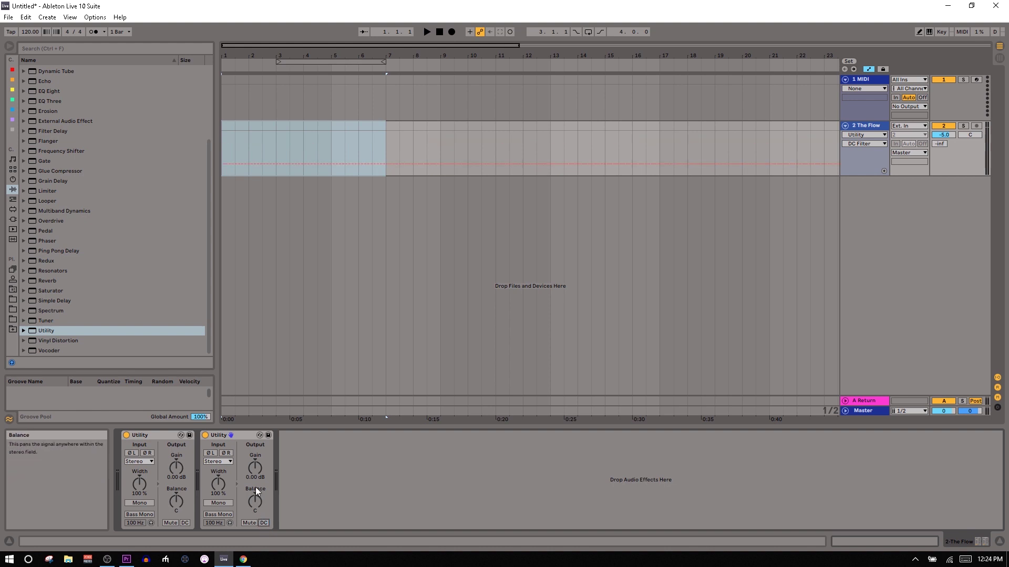
- Group both Utility devices into an Audio Effect Rack, with its chain list hidden and its macro controls shown
left_click(152, 438)
key("ctrl+a")
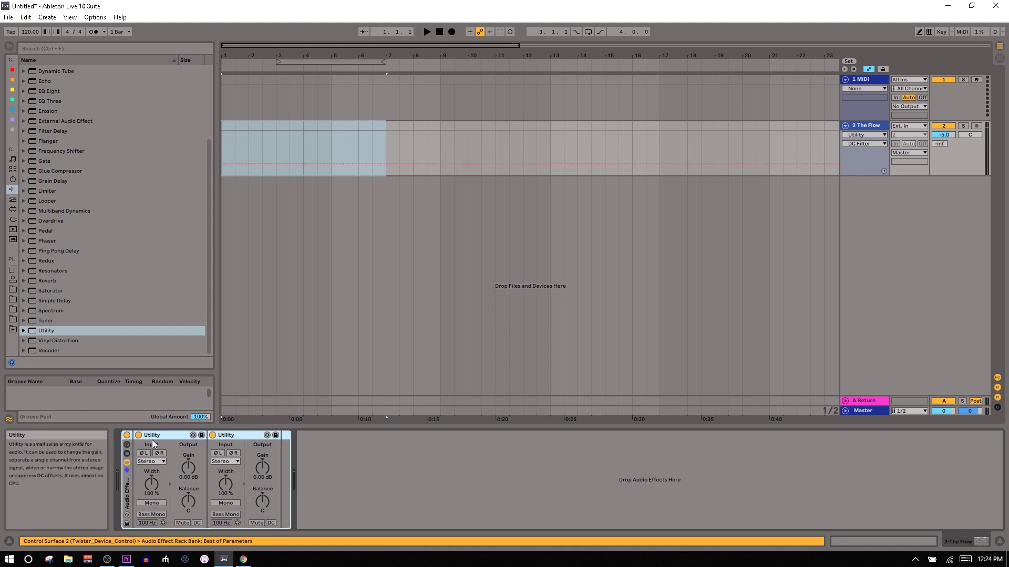
key("ctrl+g")
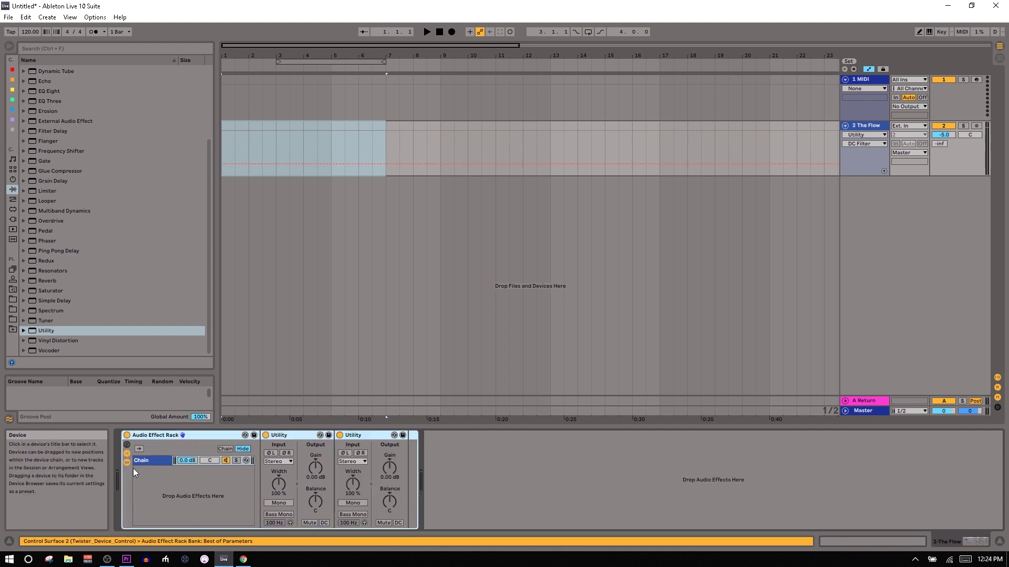
left_click(126, 452)
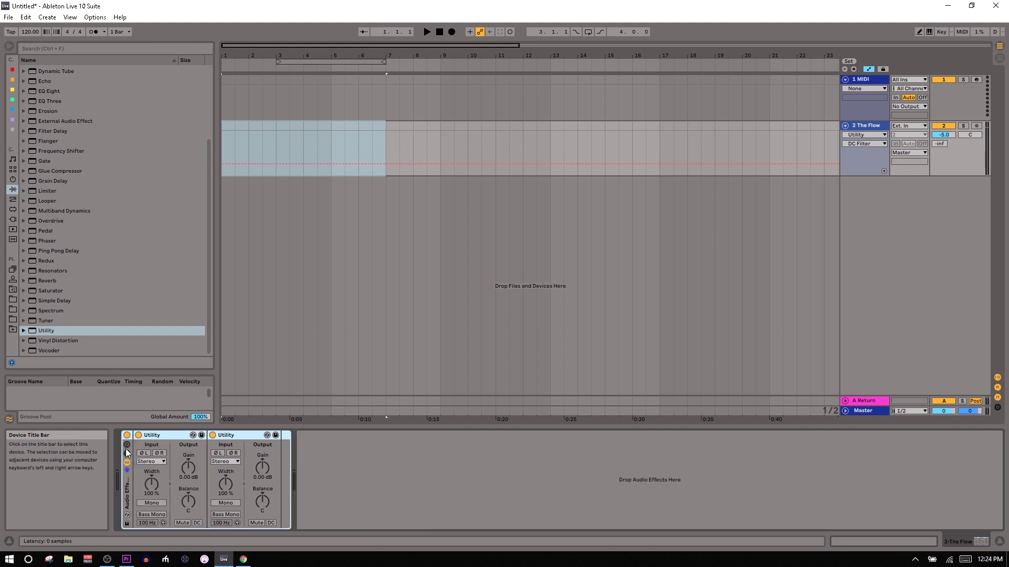
left_click(126, 445)
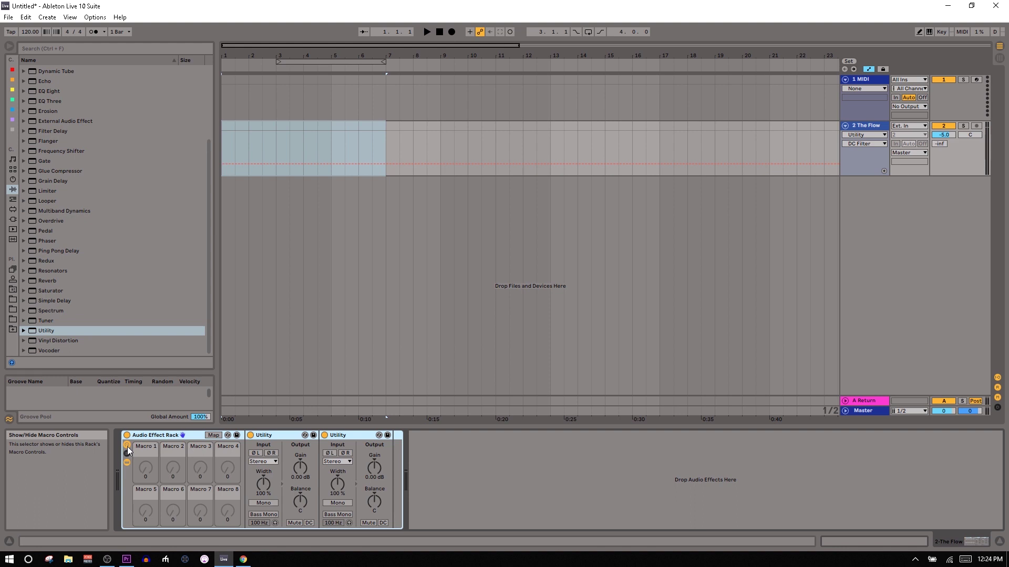
- Map the first Utility's gain to Macro 4 and the second Utility's gain to Macro 3
right_click(304, 468)
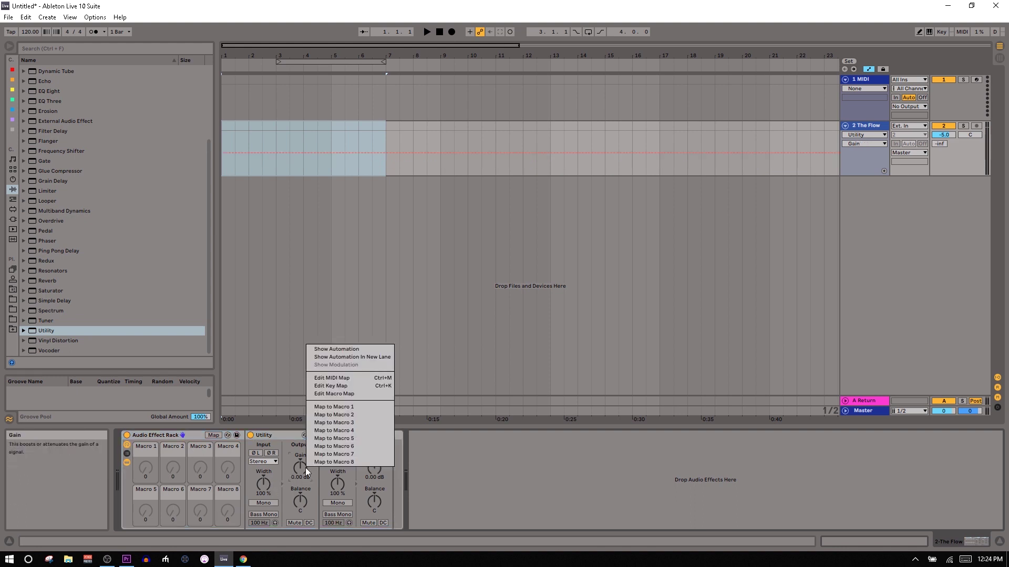
left_click(329, 434)
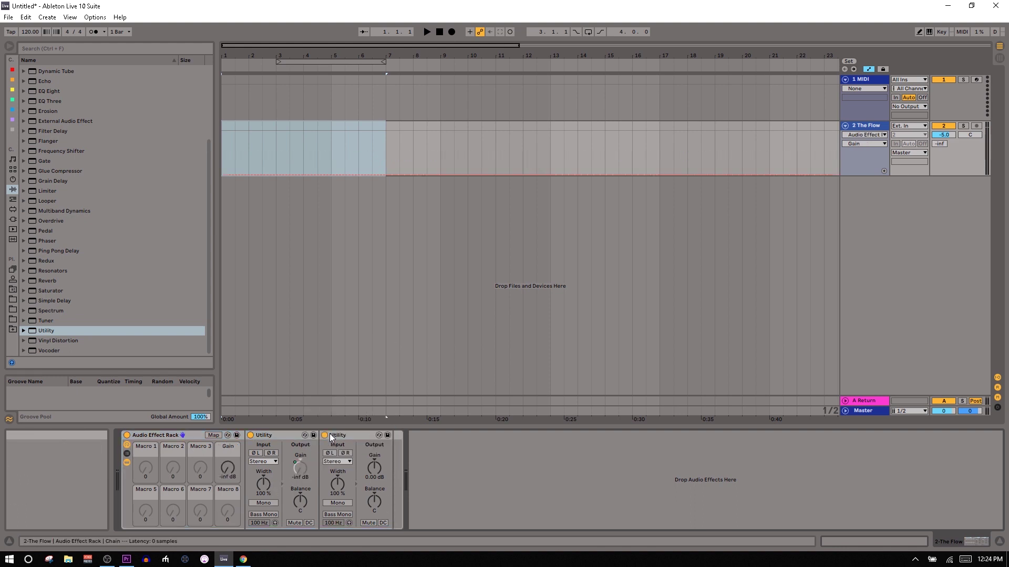
right_click(380, 463)
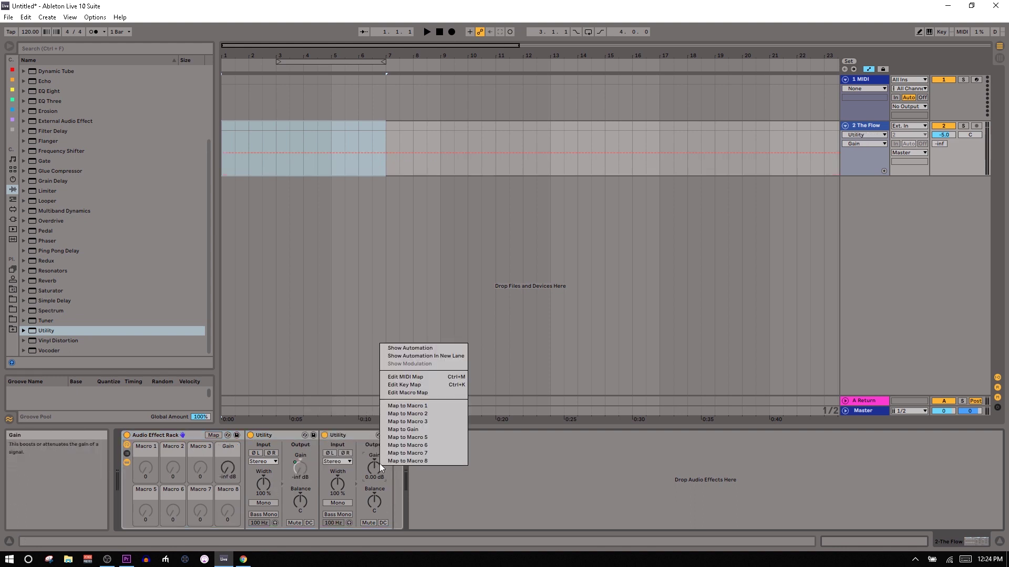
left_click(411, 421)
- Rename Macro 4 of the Audio Effect Rack as "+- 1.5db"
left_click(213, 436)
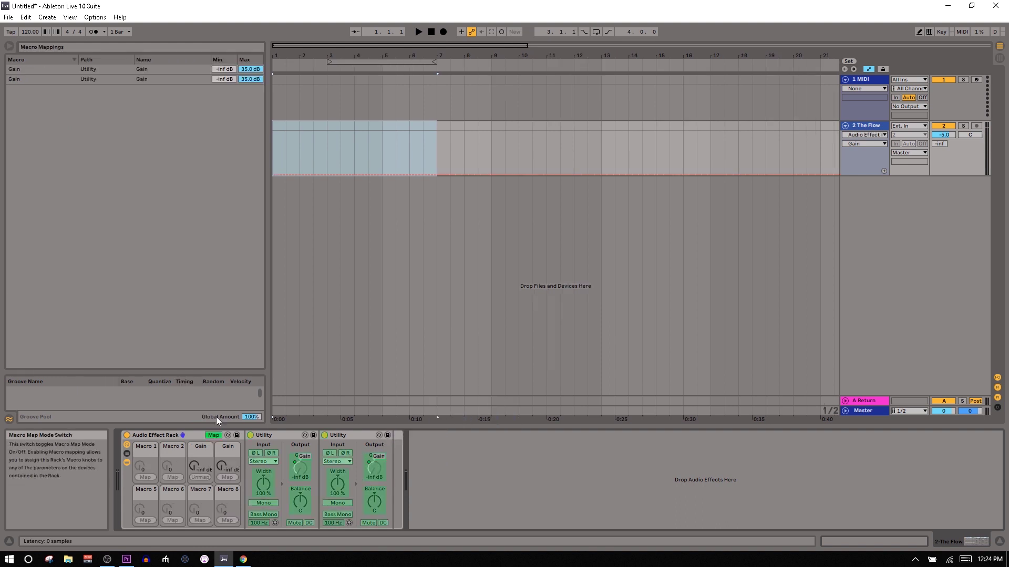
left_click(231, 80)
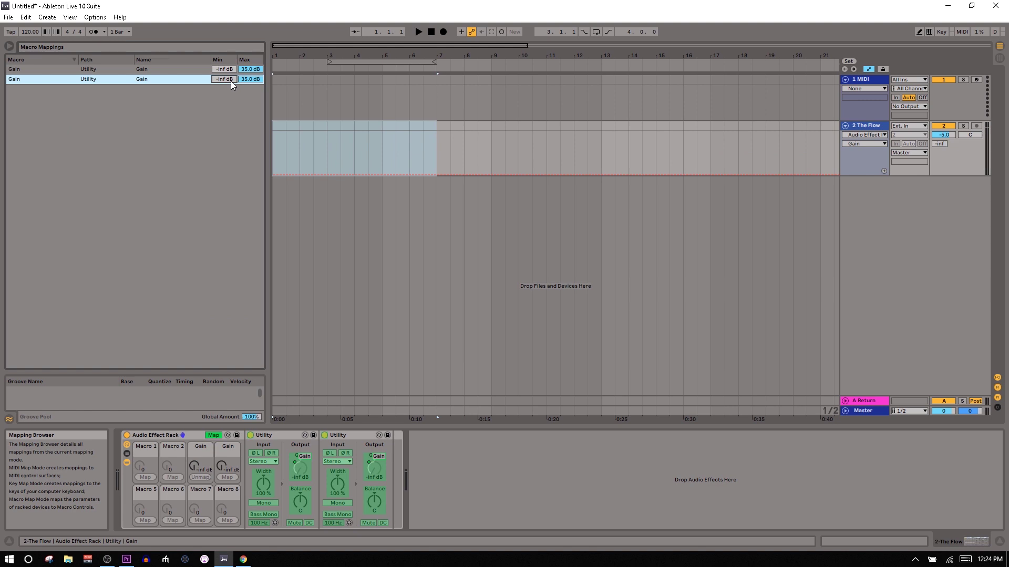
left_click(225, 444)
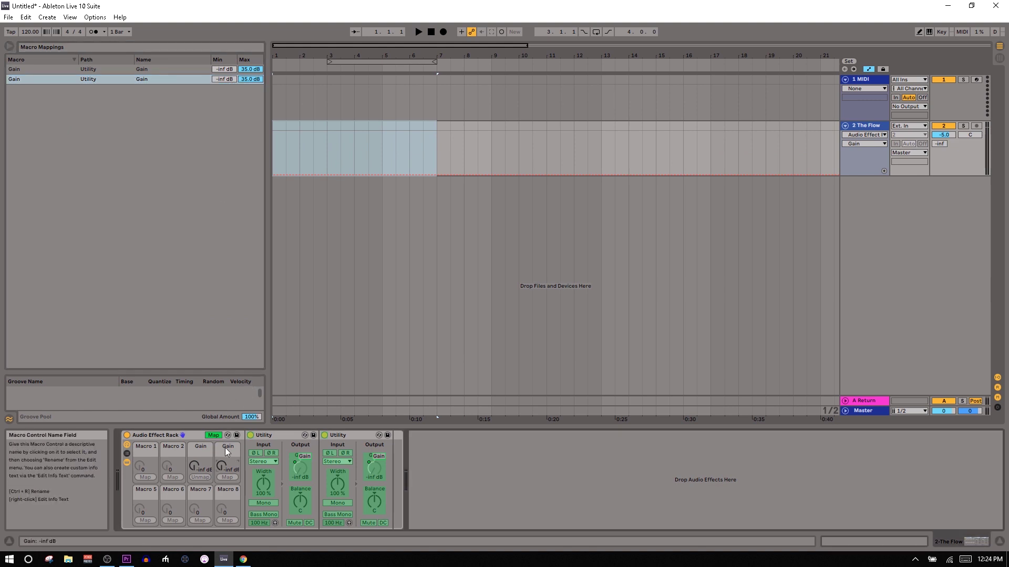
key("ctrl+m")
key("ctrl+r")
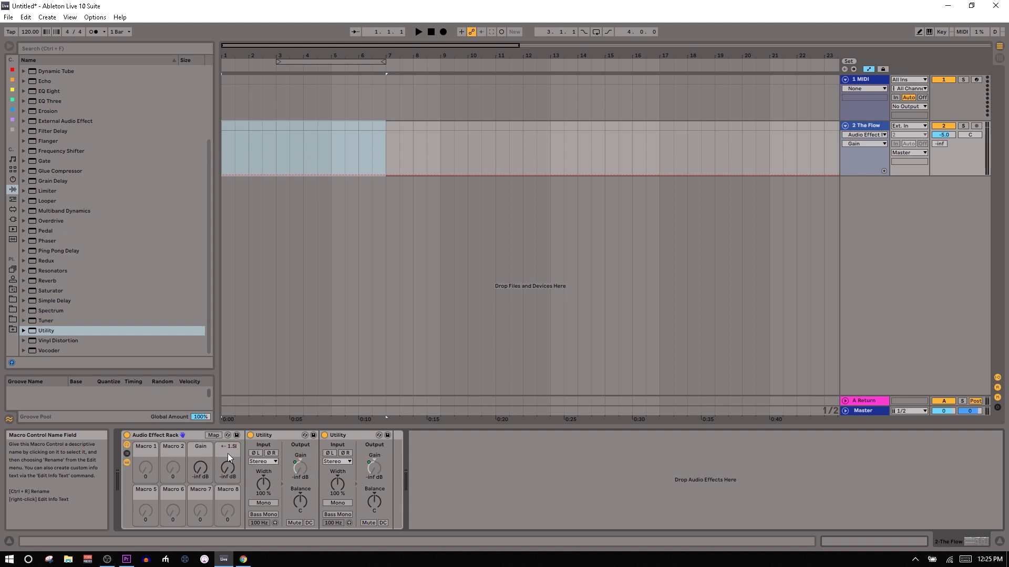
type("db")
key("Return")
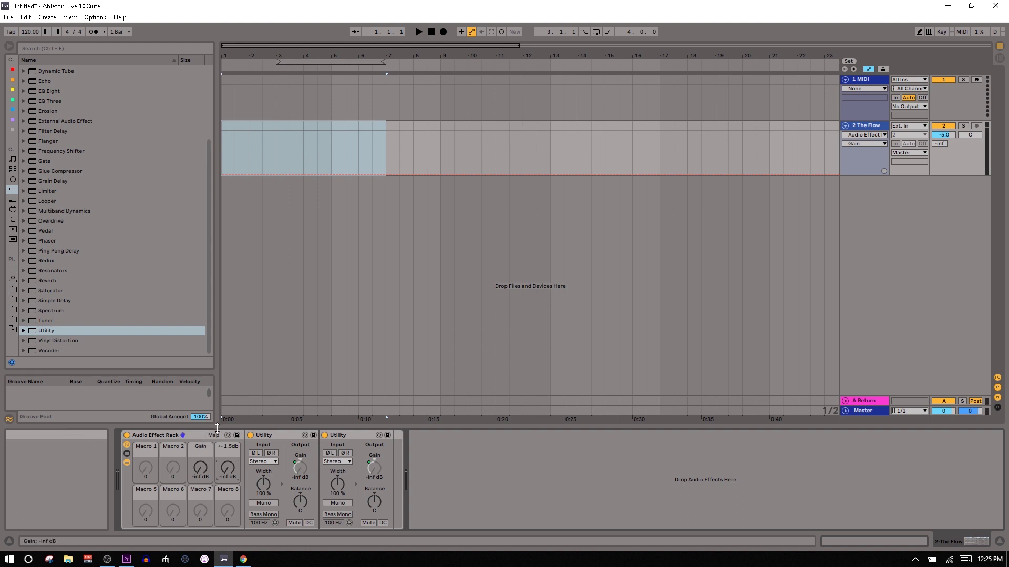
- Limit the +- 1.5db macro's gain mapping range to a minimum of -1.5 dB and a maximum of 1.5 dB
left_click(215, 434)
left_click(221, 79)
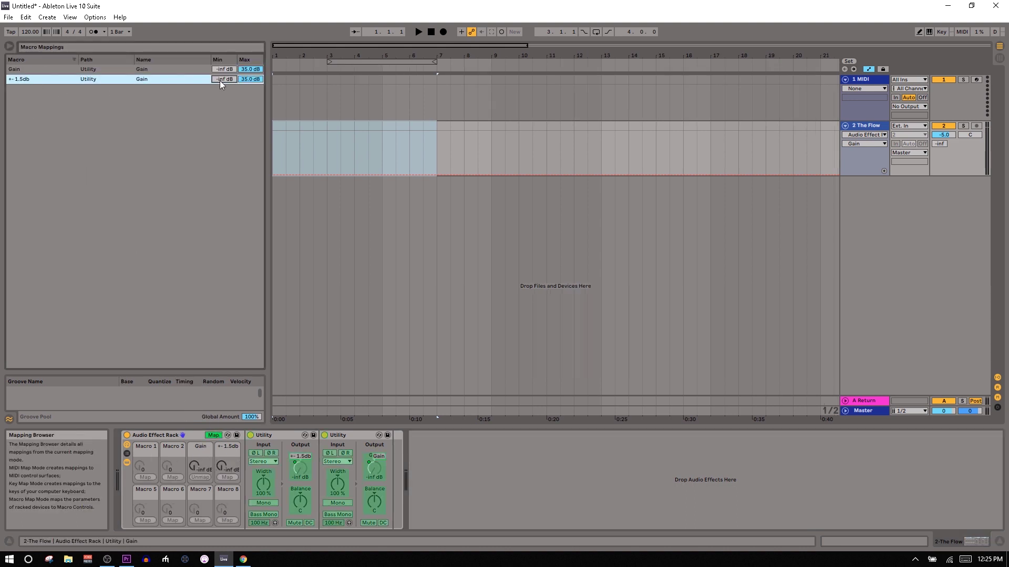
type("-1.5")
key("Return")
left_click(257, 80)
type("1.5")
key("Return")
left_click(214, 435)
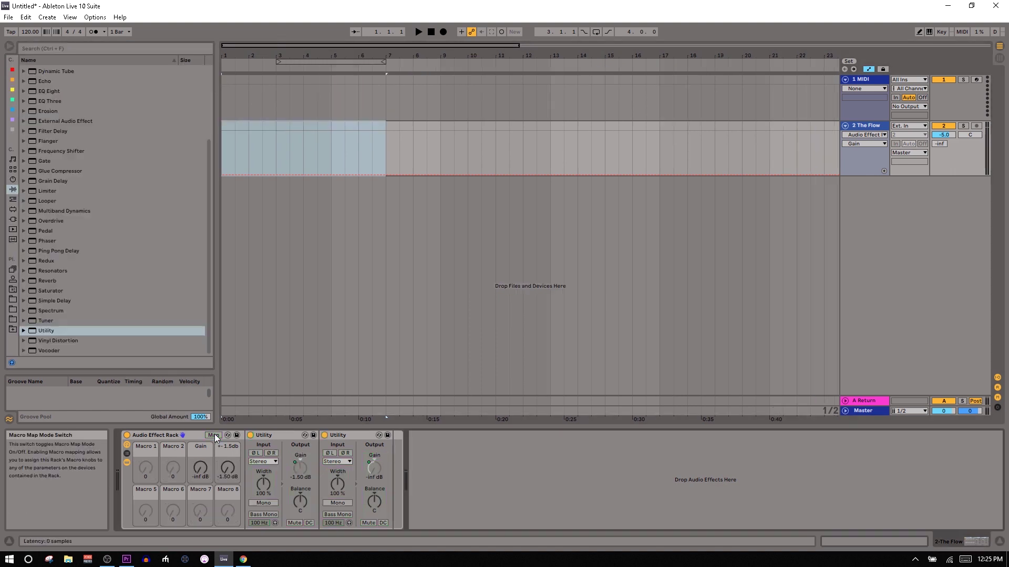
- Rename Macro 3 as "3db" and limit its gain mapping range to -3 dB minimum and 3 dB maximum
key("ctrl+r")
type("3")
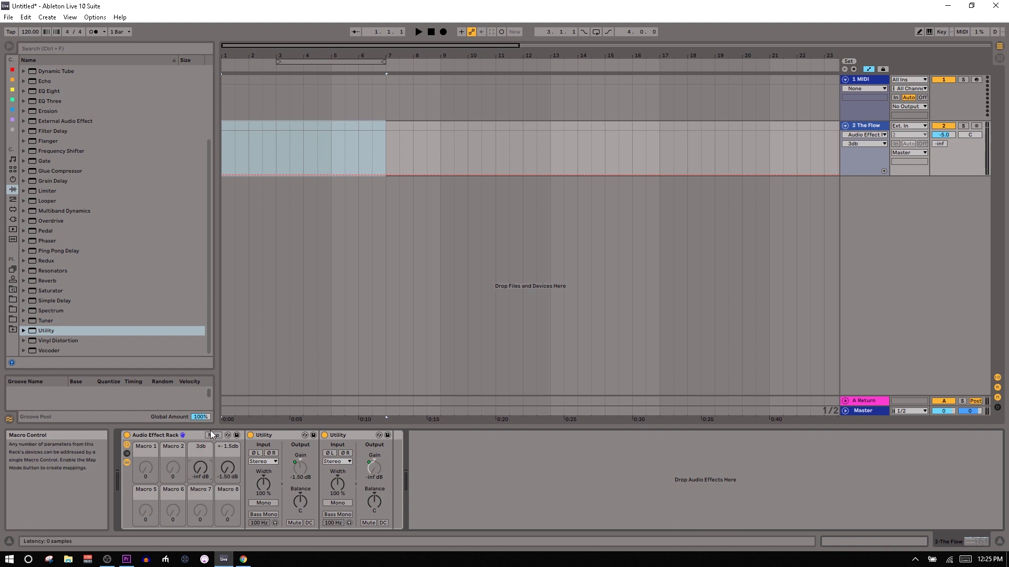
left_click(212, 434)
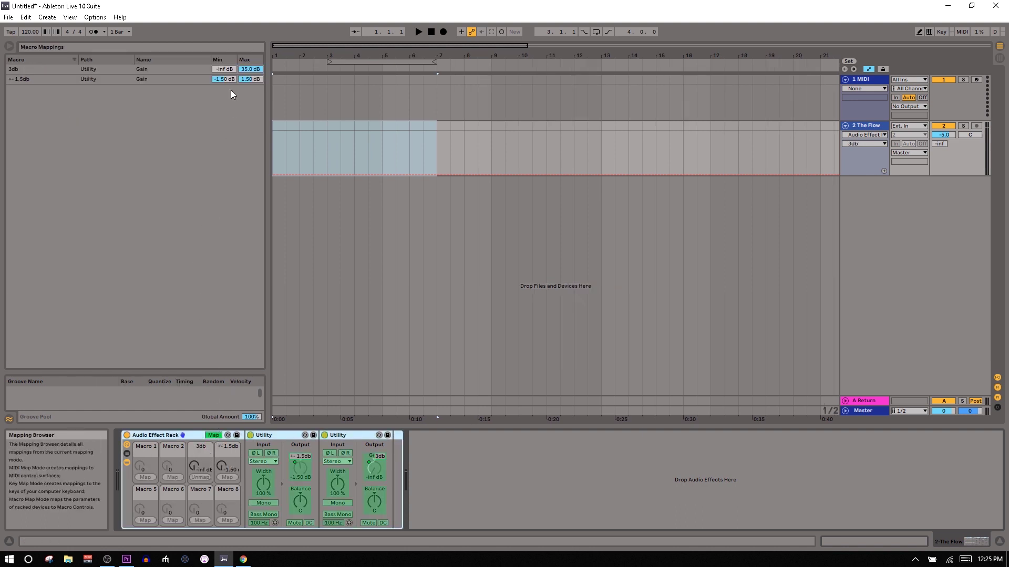
left_click(224, 69)
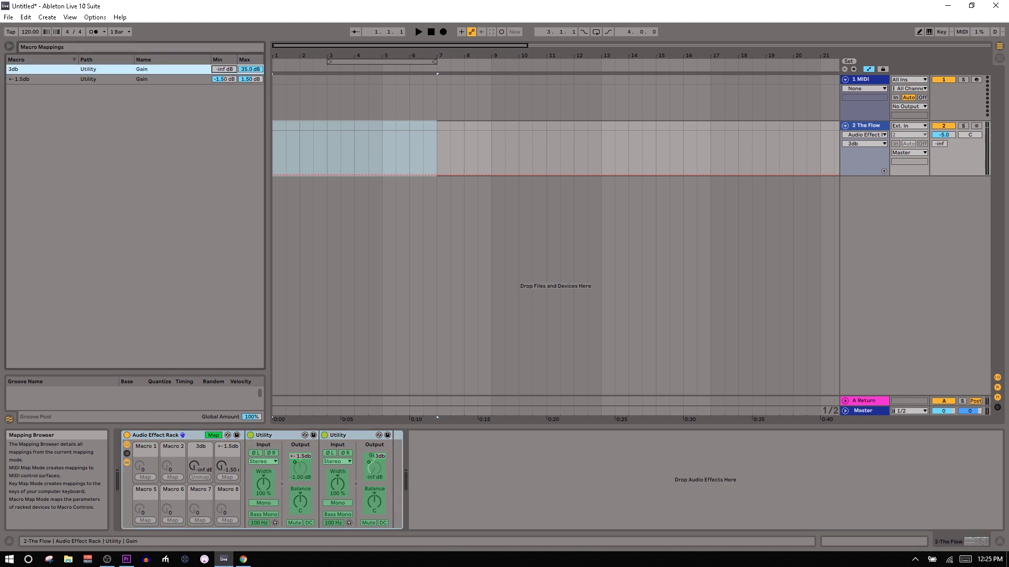
left_click(242, 69)
type("3")
key("Return")
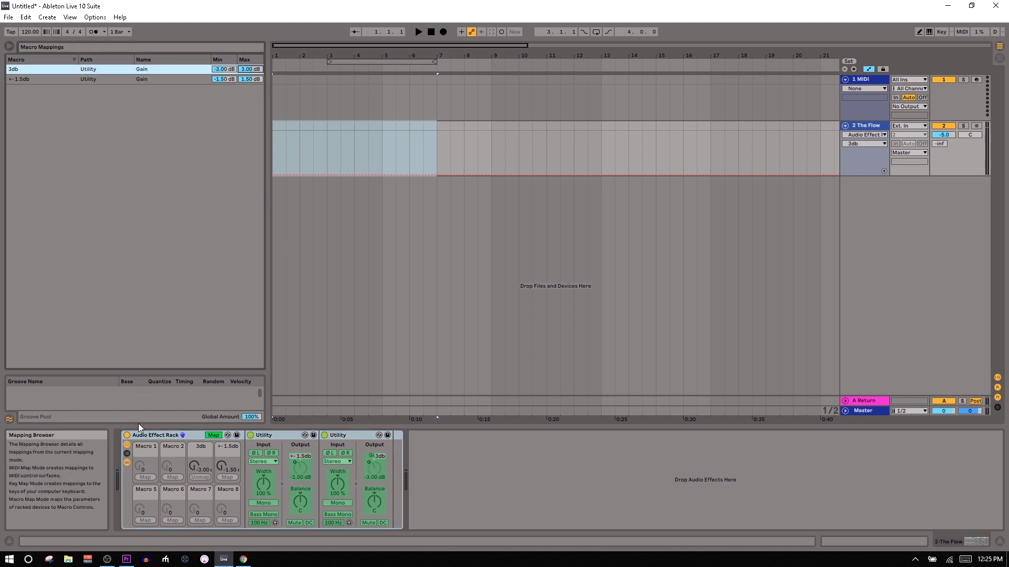
left_click(215, 435)
- Duplicate the first Utility device inside the rack
left_click(283, 435)
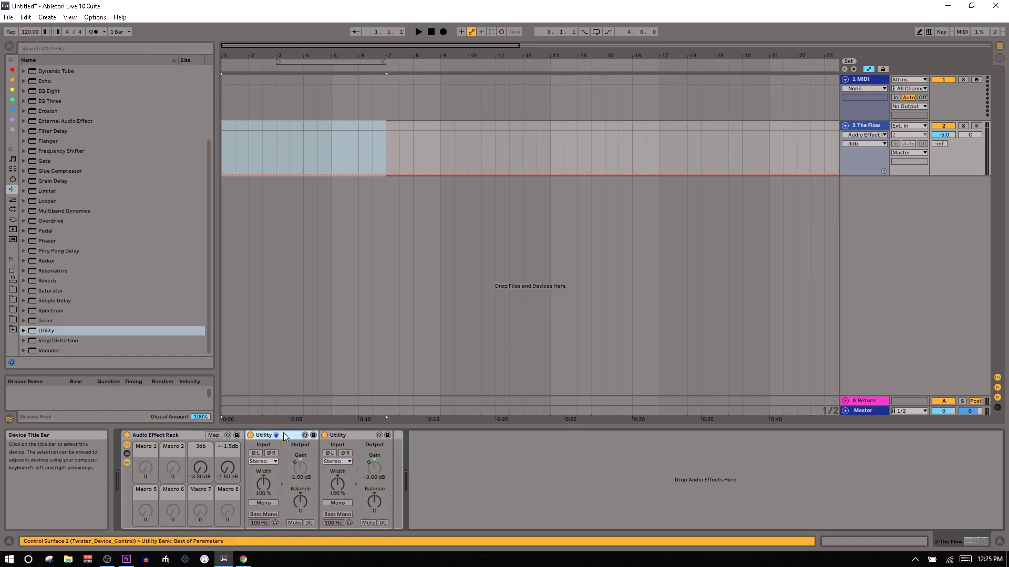
key("ctrl+d")
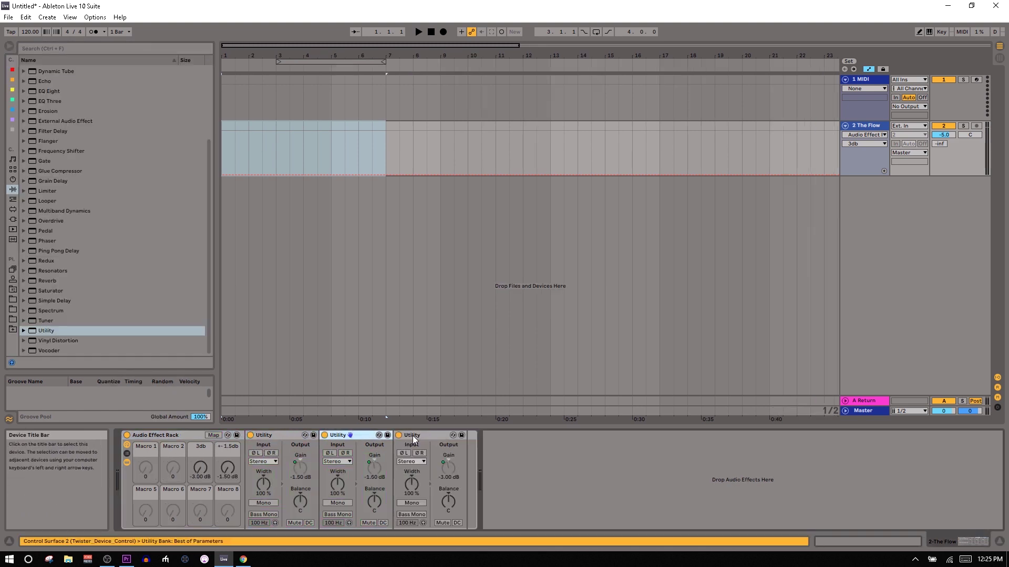
- Search the user library for "gain" and replace the rack with ! UTILITY GAIN AUTOMATOR.adg from the !! MIXING folder
left_click(67, 53)
type("gain")
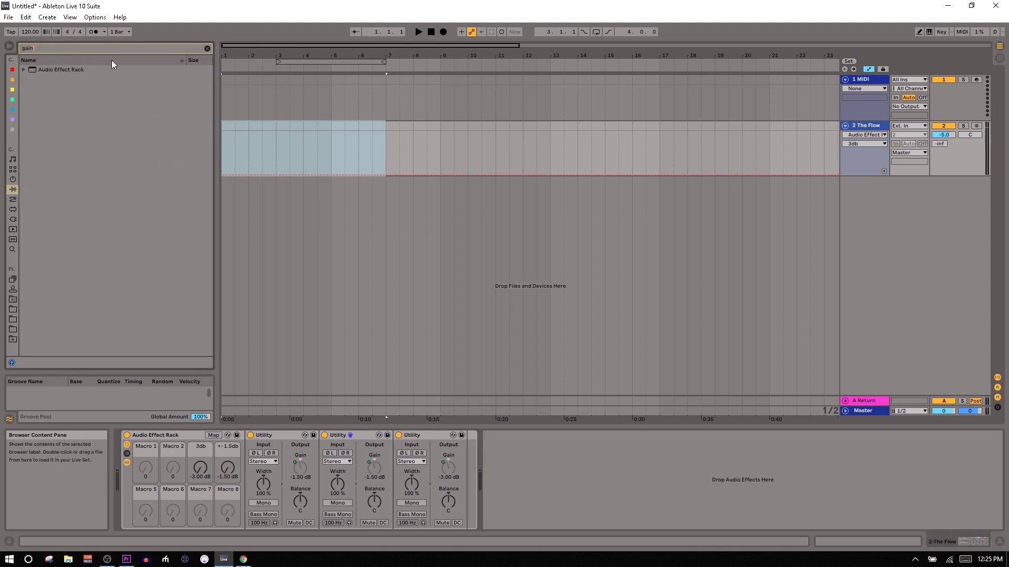
left_click(12, 289)
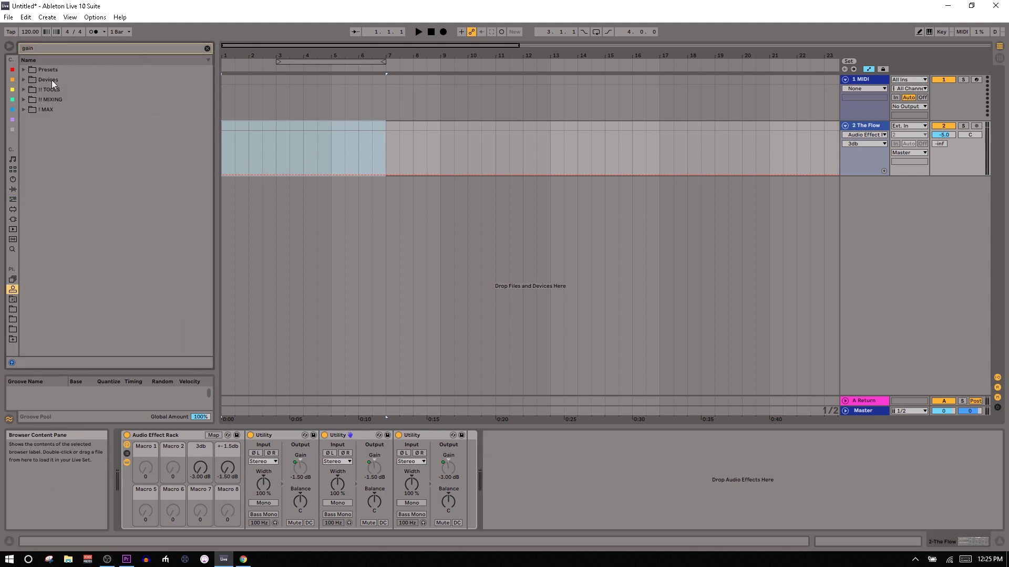
left_click(24, 99)
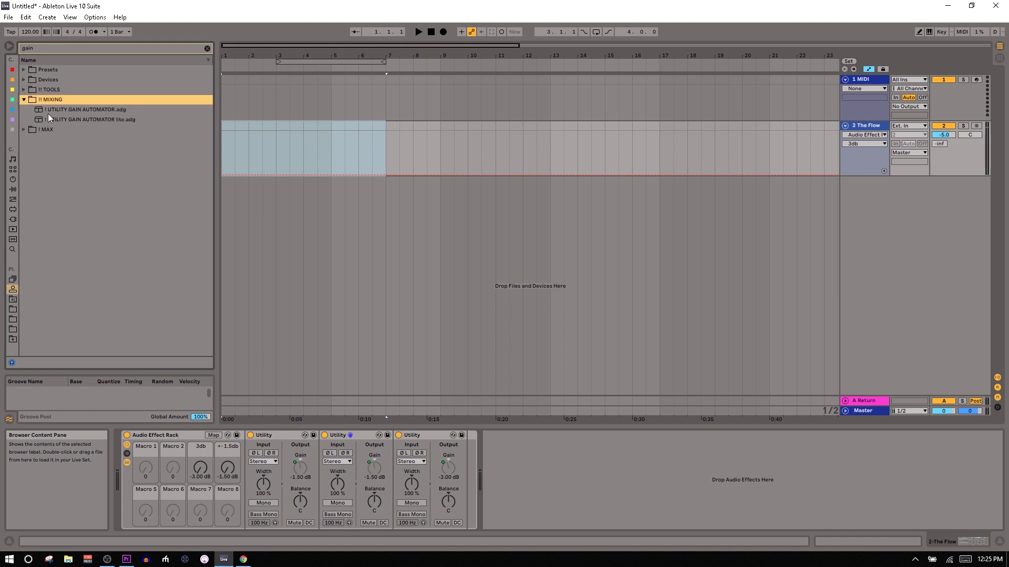
left_click(49, 111)
left_click_drag(146, 436, 144, 436)
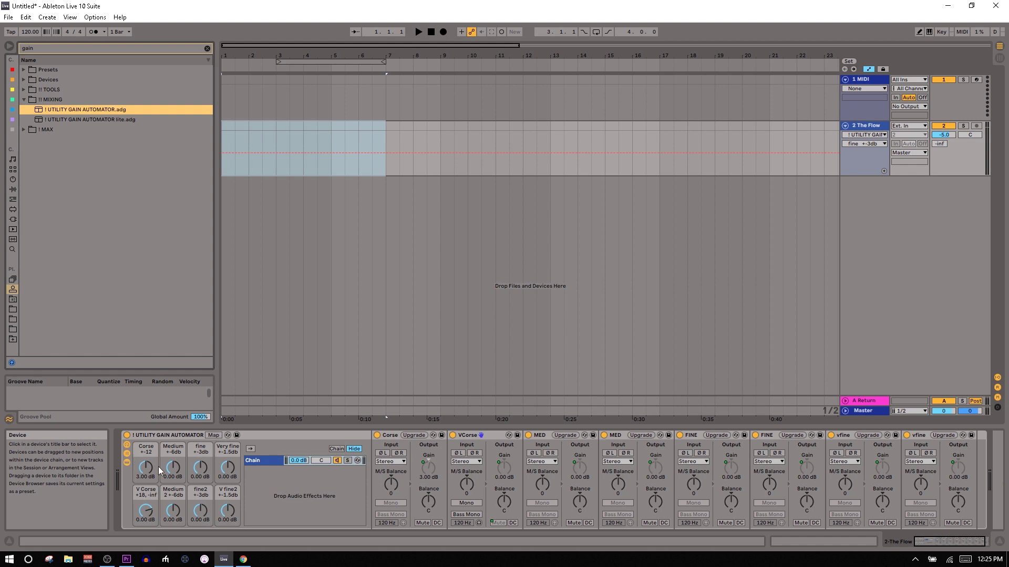
- Set the Very fine macro to -0.70 dB and draw its automation envelope with a dip near bar 8 and a rise to 1.50 dB at bar 9
left_click_drag(228, 458, 228, 433)
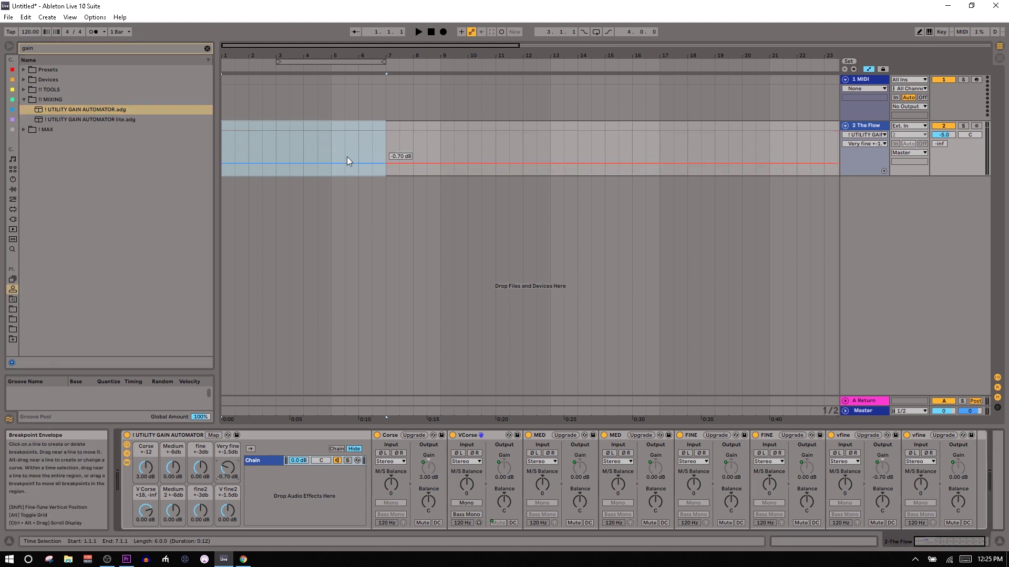
left_click_drag(347, 156, 443, 131)
left_click(443, 177)
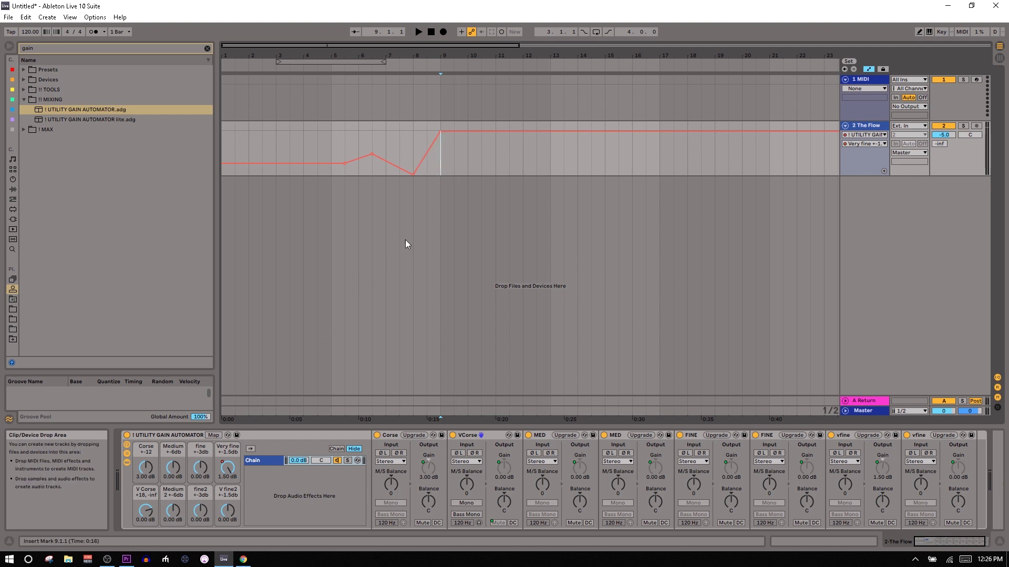
- Draw a V fine2 macro automation ramp on The Flow track from 0.00 dB at bar 5 to about 0.74 dB at bar 9
left_click(231, 514)
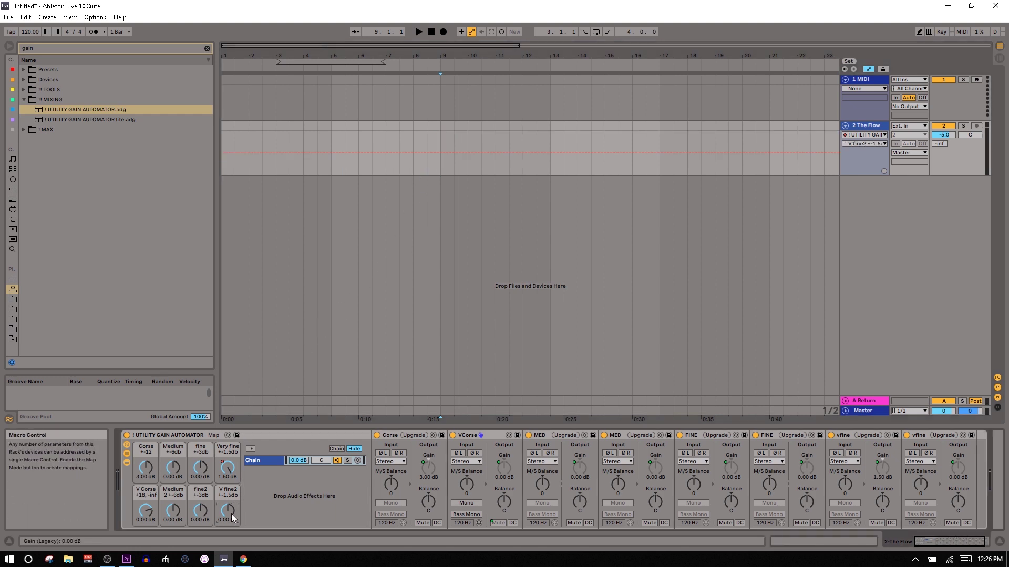
left_click(334, 157)
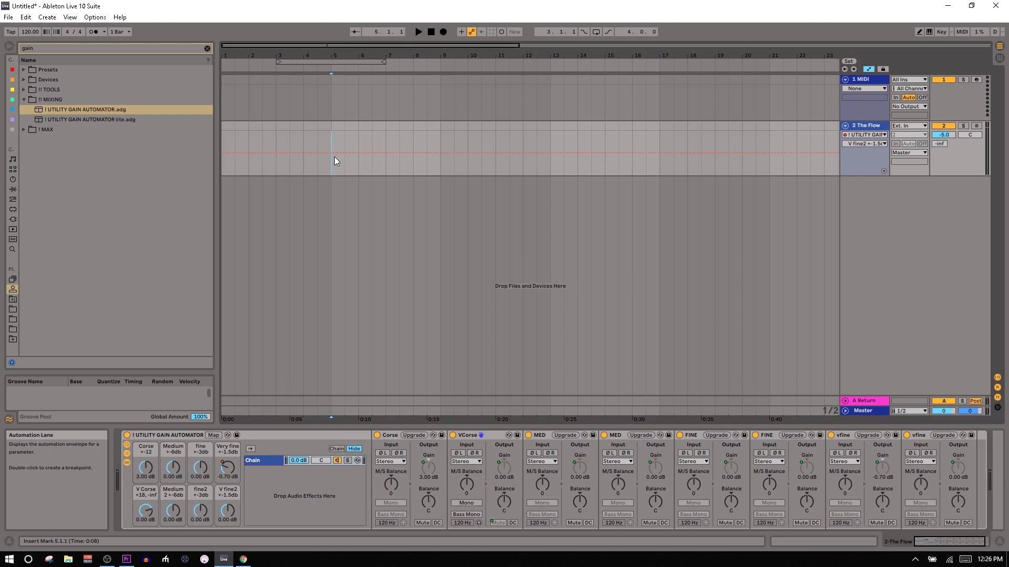
left_click(228, 472)
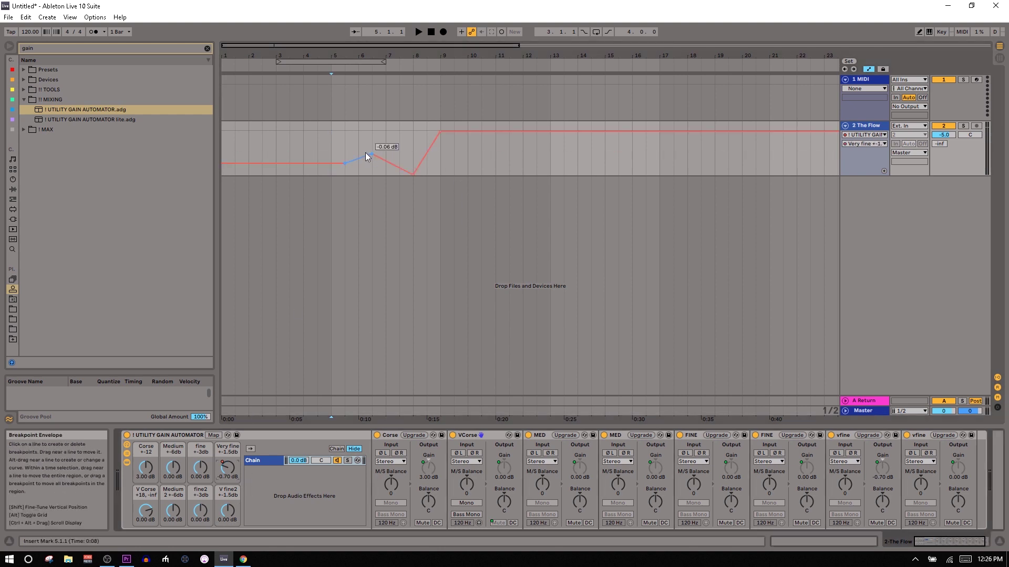
left_click(227, 510)
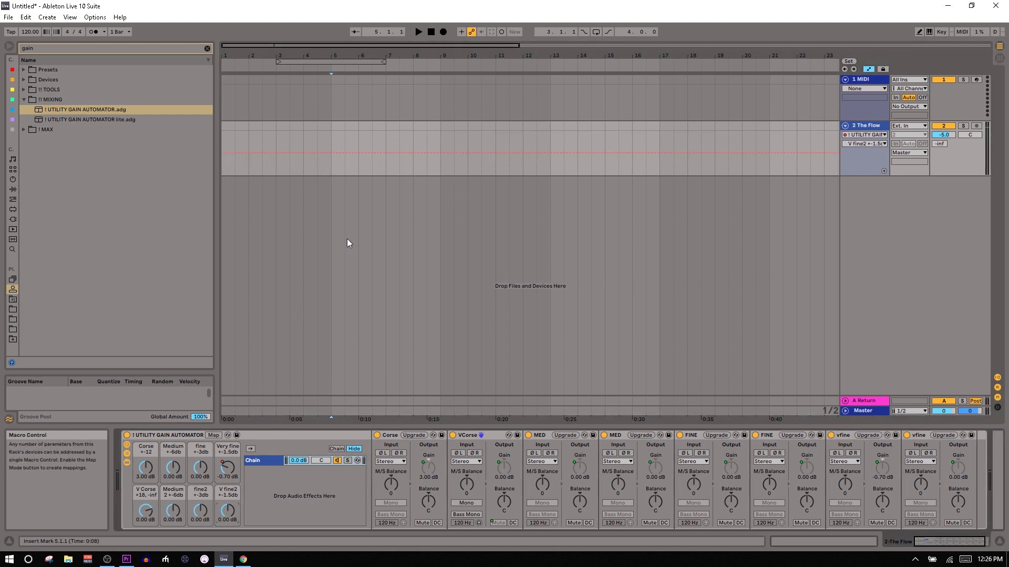
left_click(334, 152)
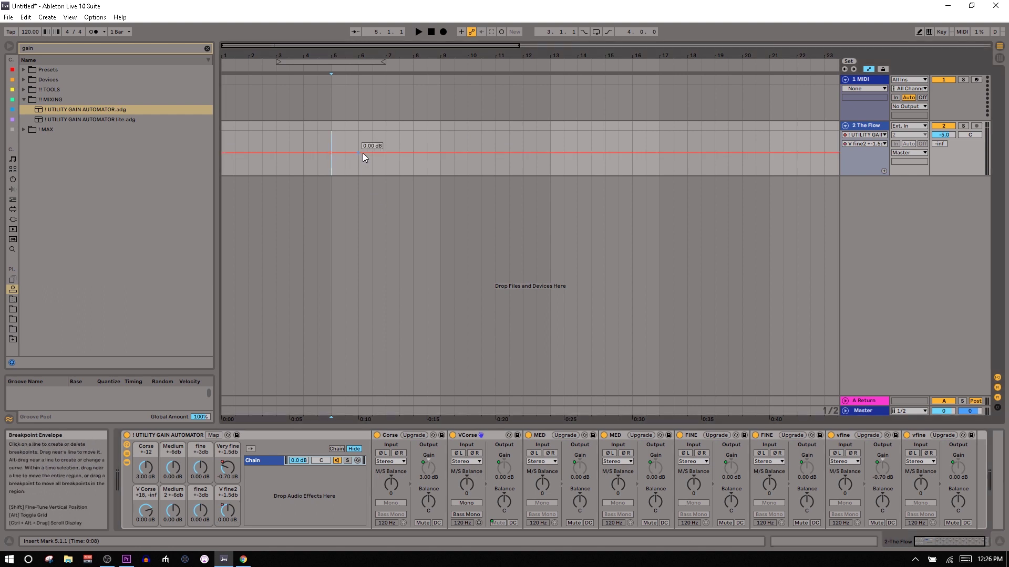
left_click_drag(363, 153, 440, 143)
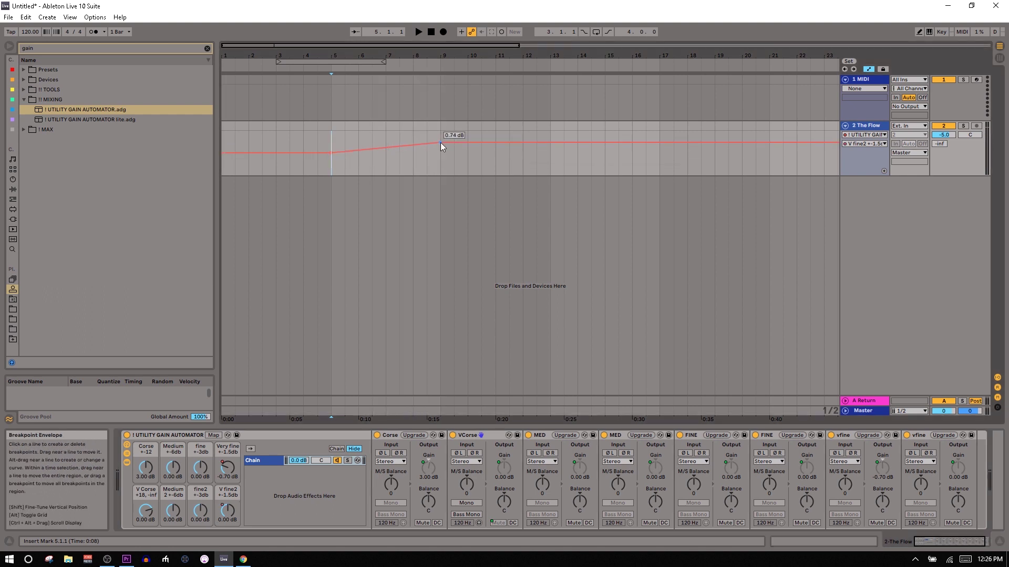
- Set the Very fine macro to -0.67 dB and reshape its envelope from bar 5, with the peak at about 0.60 dB and the dip at -1.19 dB
left_click(231, 462)
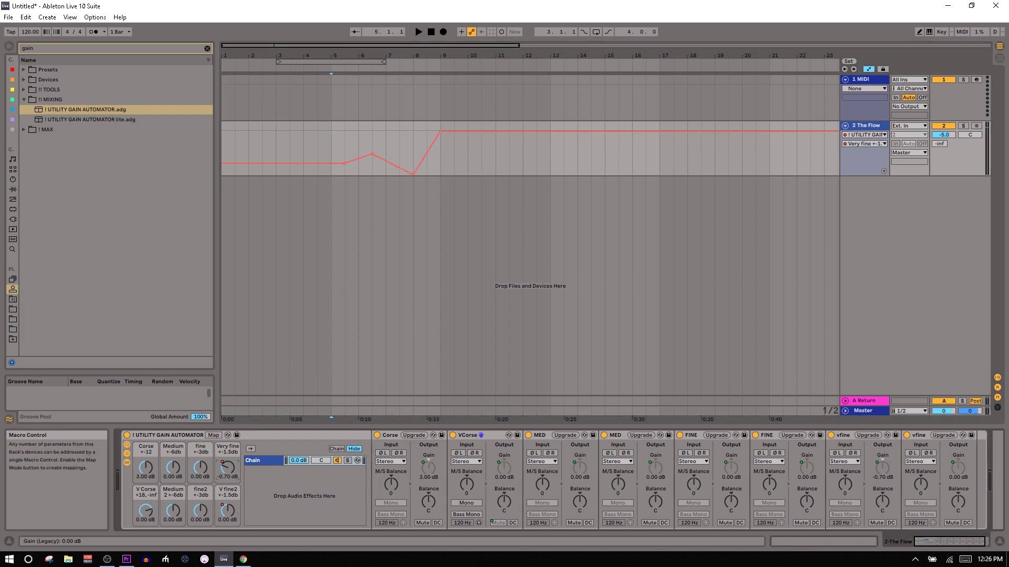
left_click(227, 510)
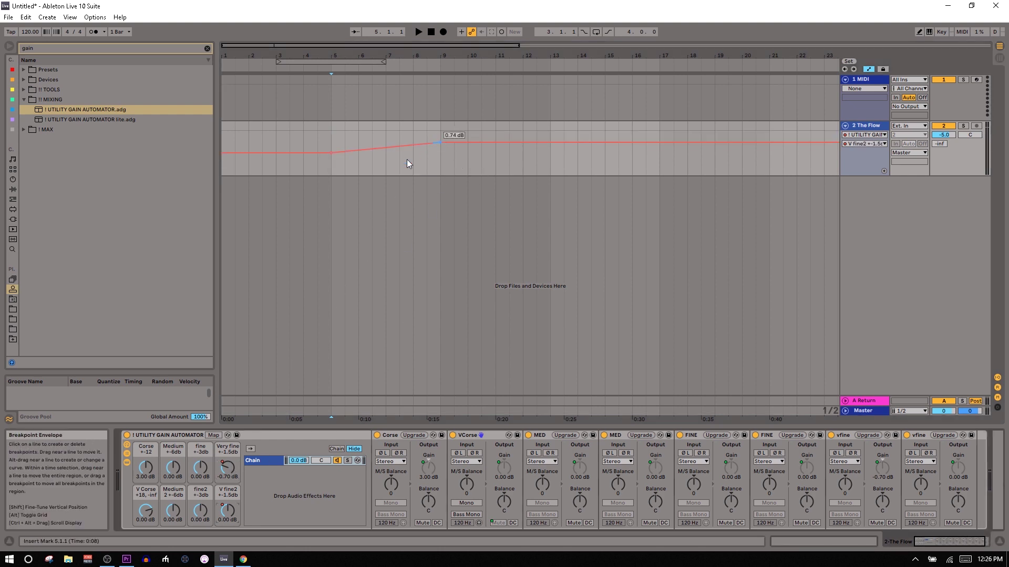
left_click(222, 476)
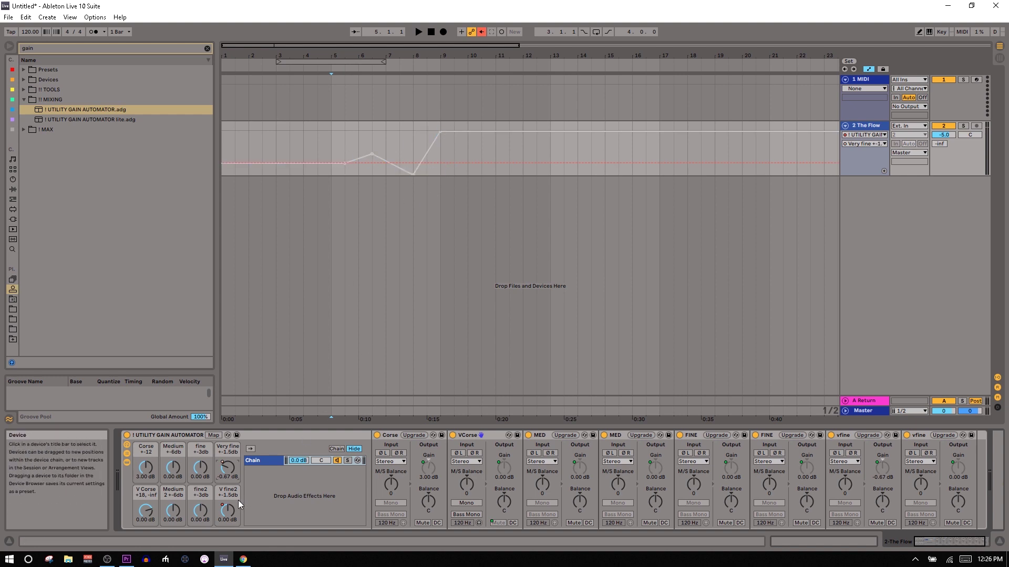
left_click(333, 163)
left_click_drag(345, 163, 372, 145)
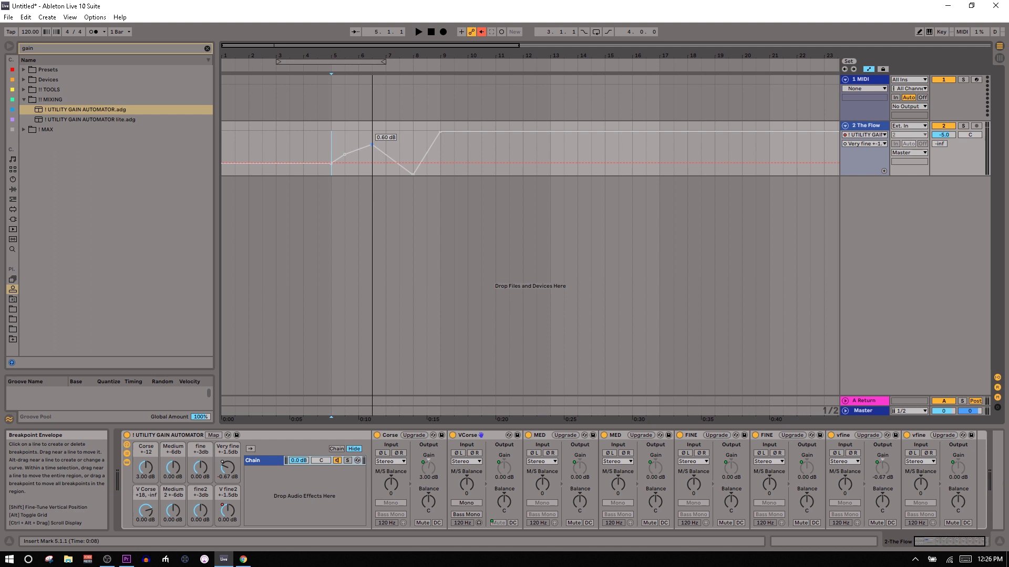
left_click(414, 167)
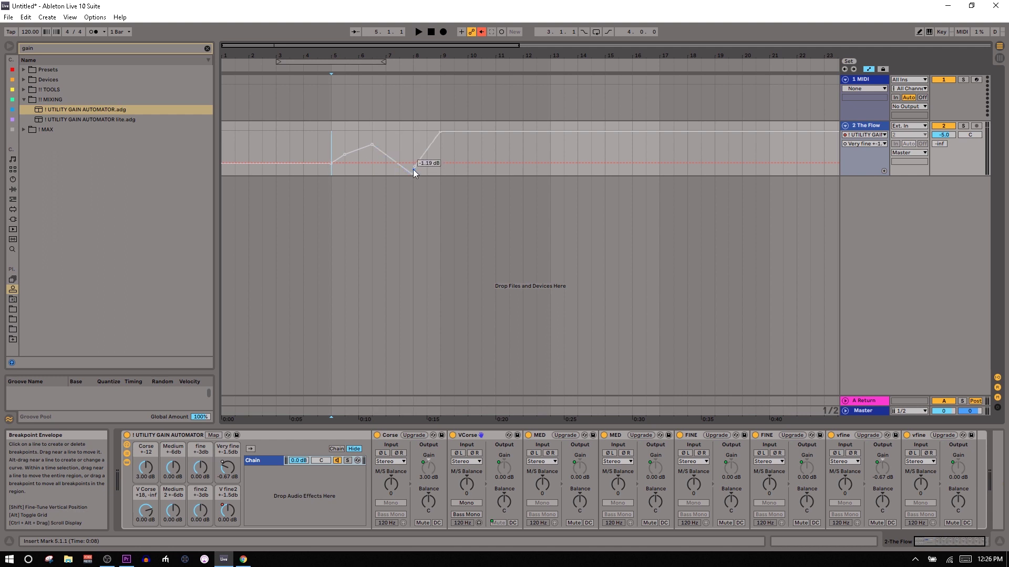
- Examine the automation lanes of the V fine2, fine, fine2, Medium, V Corse and Corse macros in turn
left_click(228, 510)
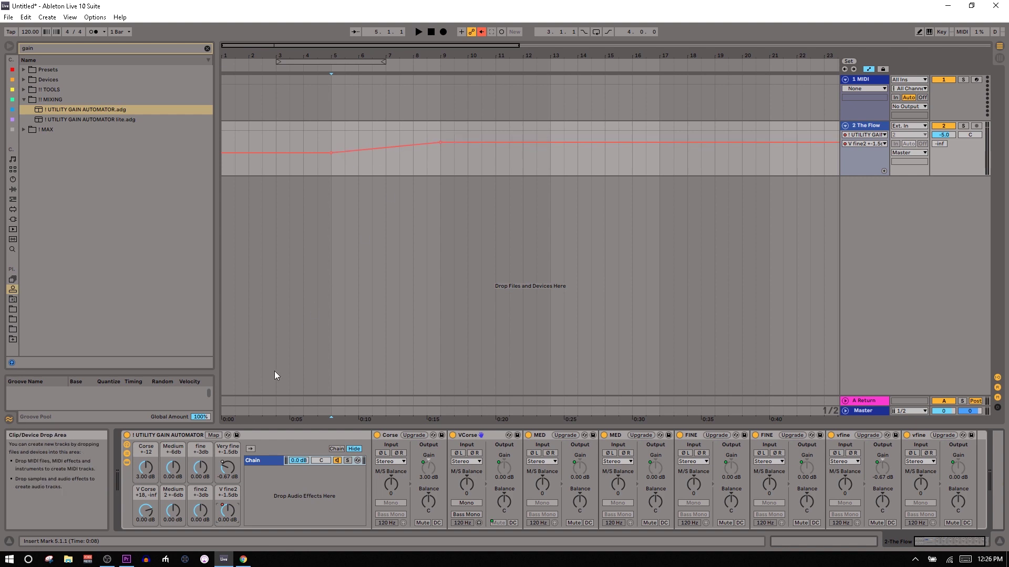
left_click(200, 468)
left_click(203, 514)
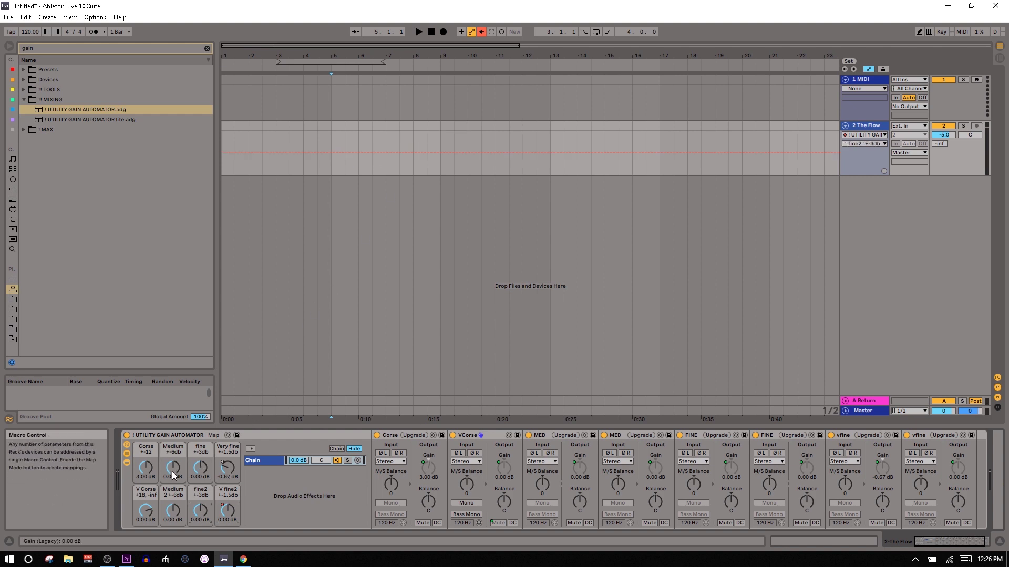
left_click(173, 469)
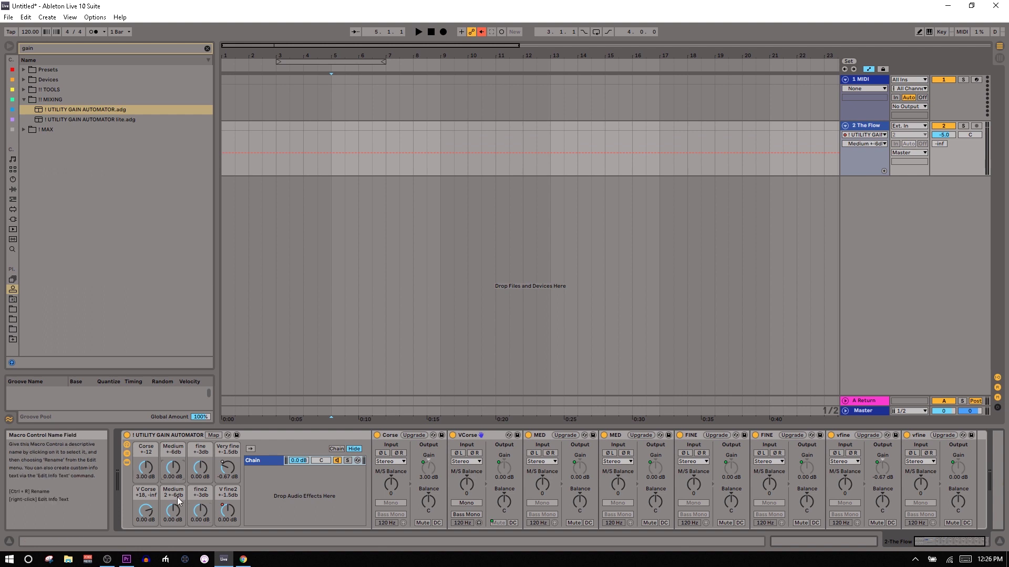
left_click(148, 511)
left_click(145, 468)
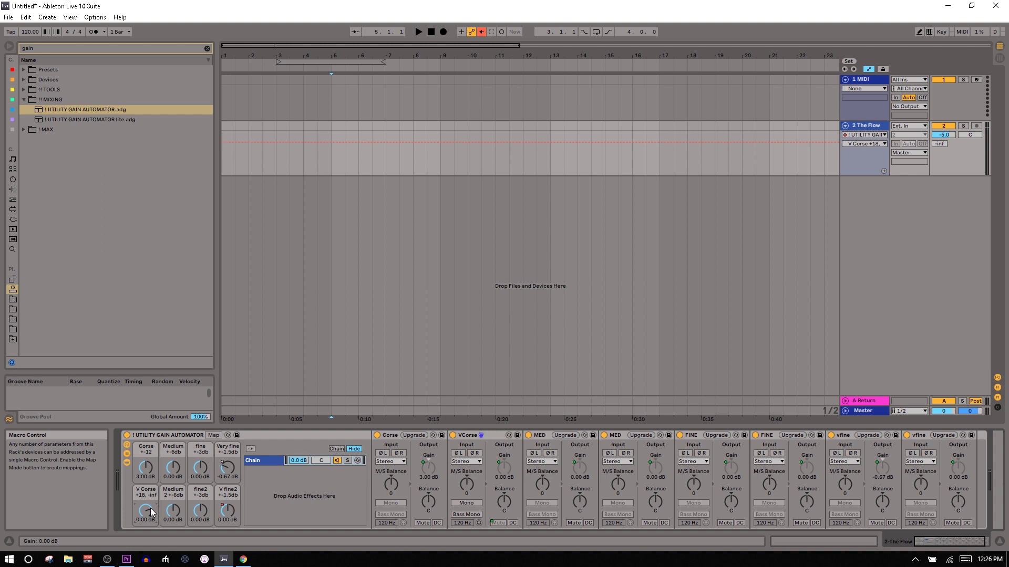
left_click(143, 492)
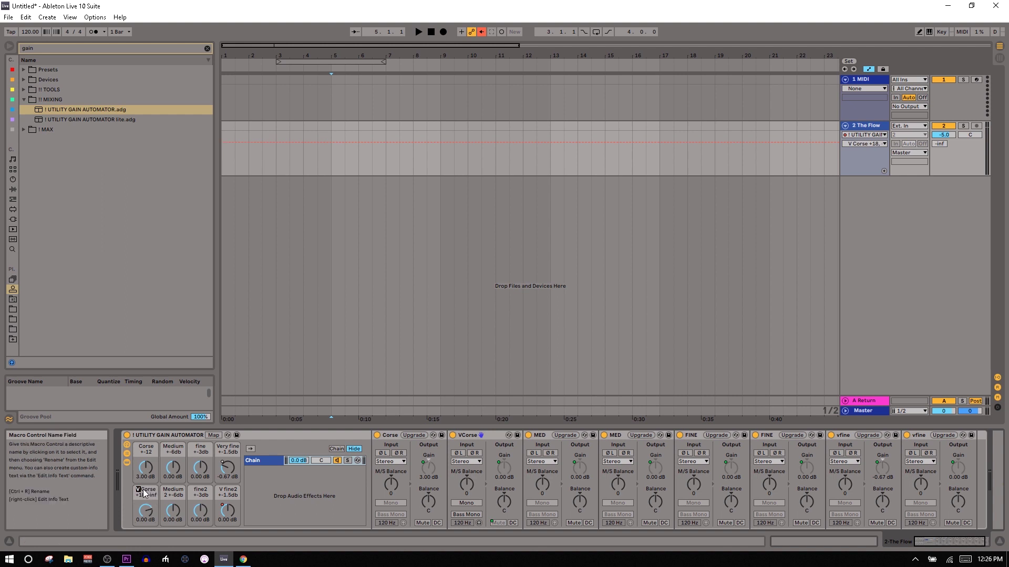
- Rename the V Corse +18, -inf macro of the Utility Gain Automator rack as MUTE +18, -inf
key("ctrl+r")
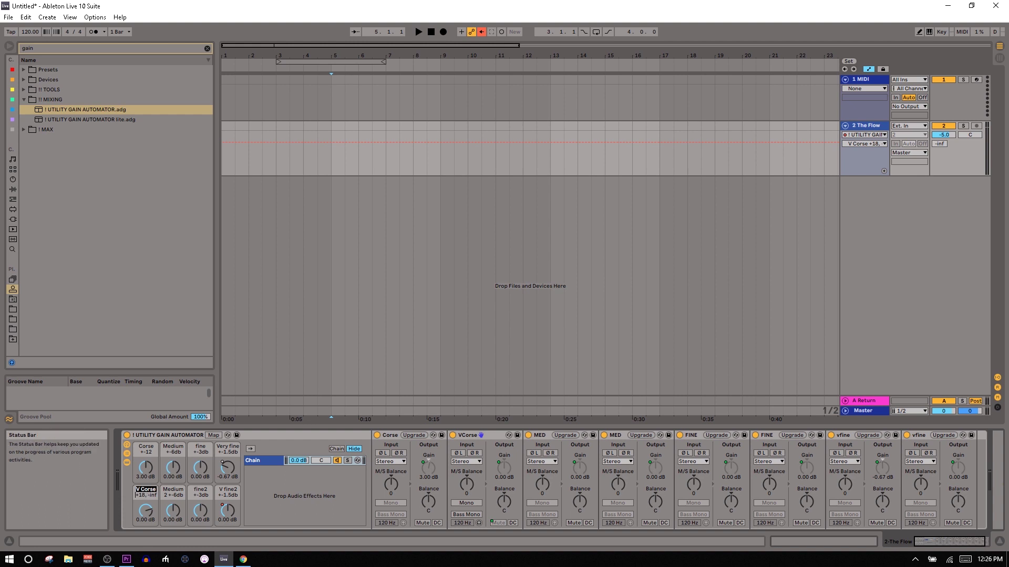
type("MUTE")
key("Return")
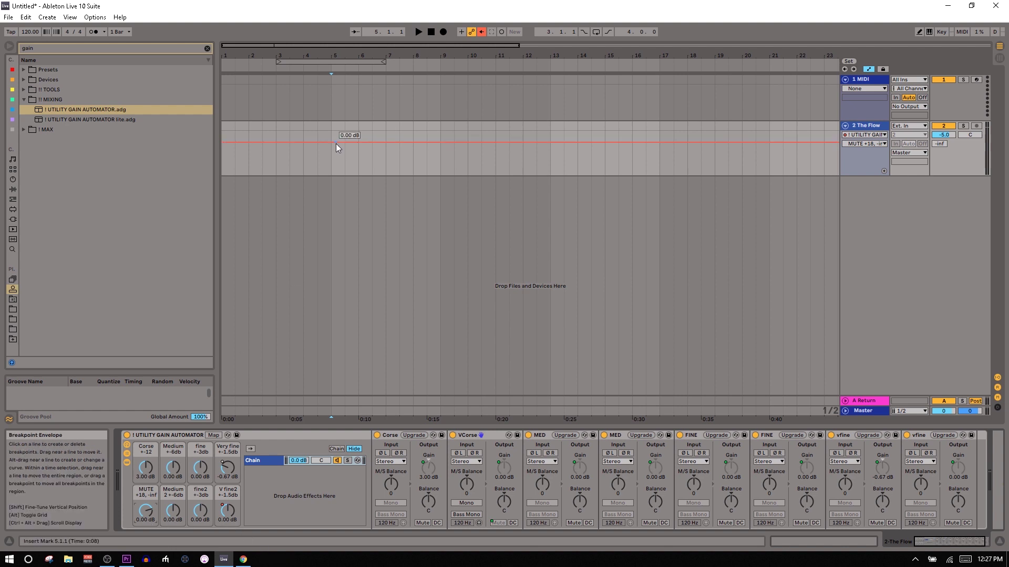
- Draw a one-bar drop to -inf at bar 4 in the MUTE macro's automation on The Flow track
key("b")
left_click_drag(322, 138, 318, 234)
key("b")
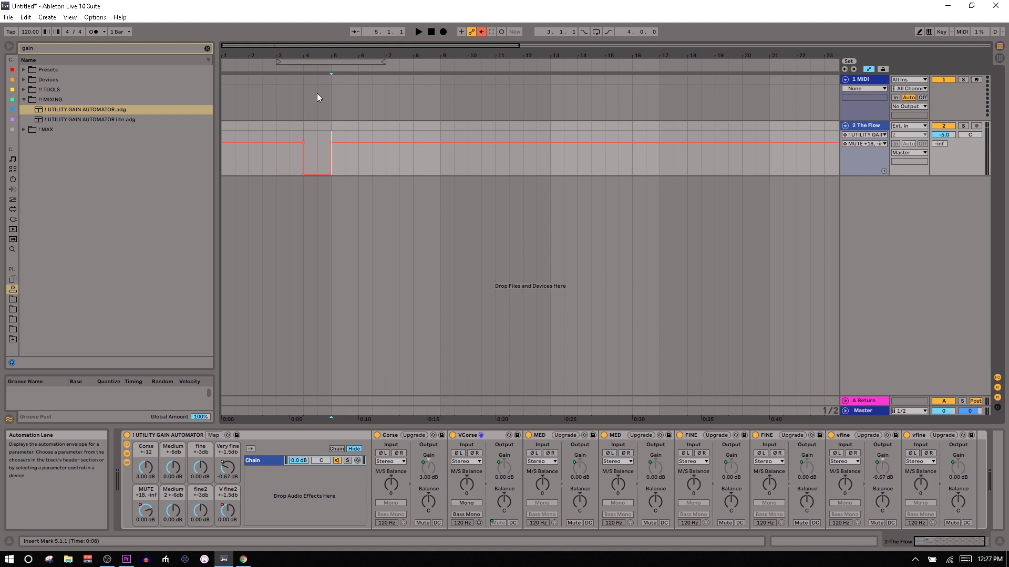
- Play The Flow past the muted bar 4 and stop playback
left_click(297, 71)
key("Tab")
key("Tab")
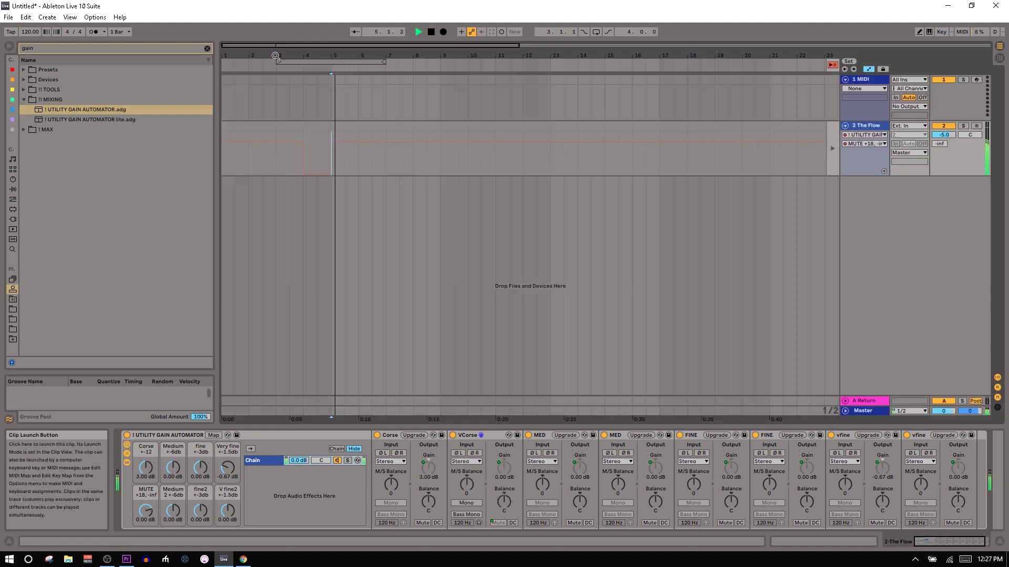
key("space")
key("Tab")
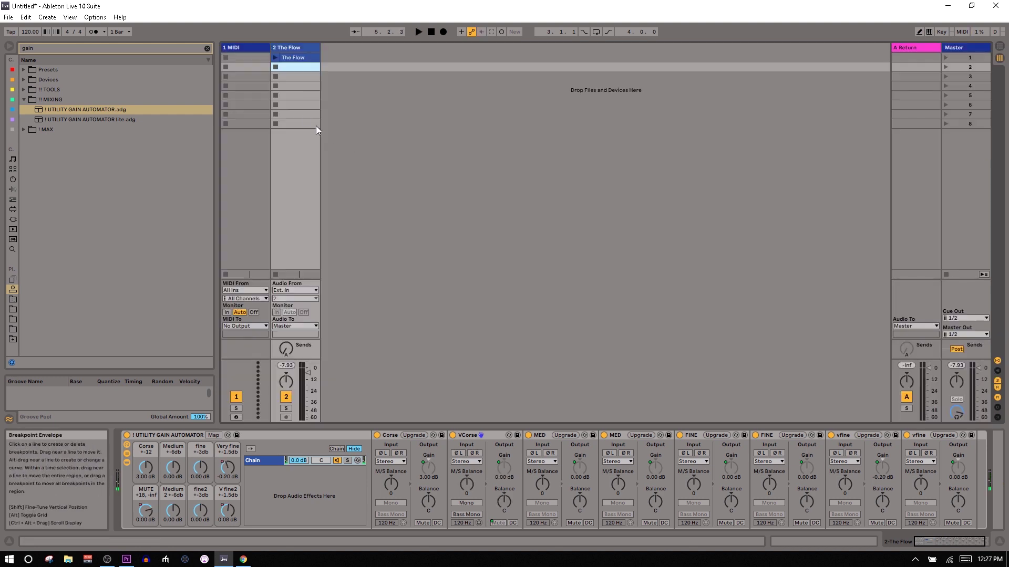
- Place The Flow clip from the Session at bar 1 of its Arrangement track and play it from about bar 3 into the muted bar
key("Tab")
left_click(289, 143)
left_click_drag(289, 143, 271, 89)
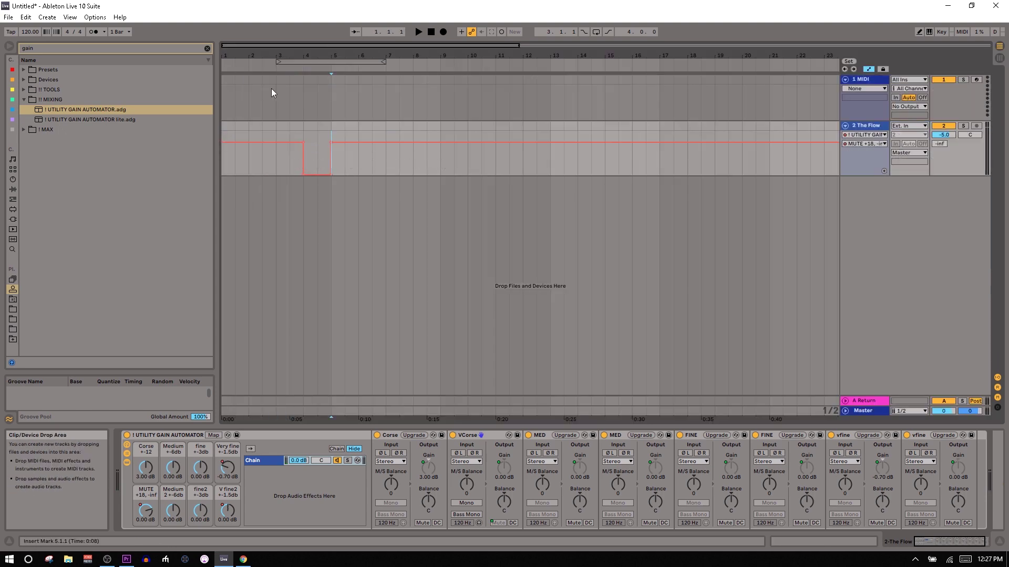
key("Tab")
key("Tab")
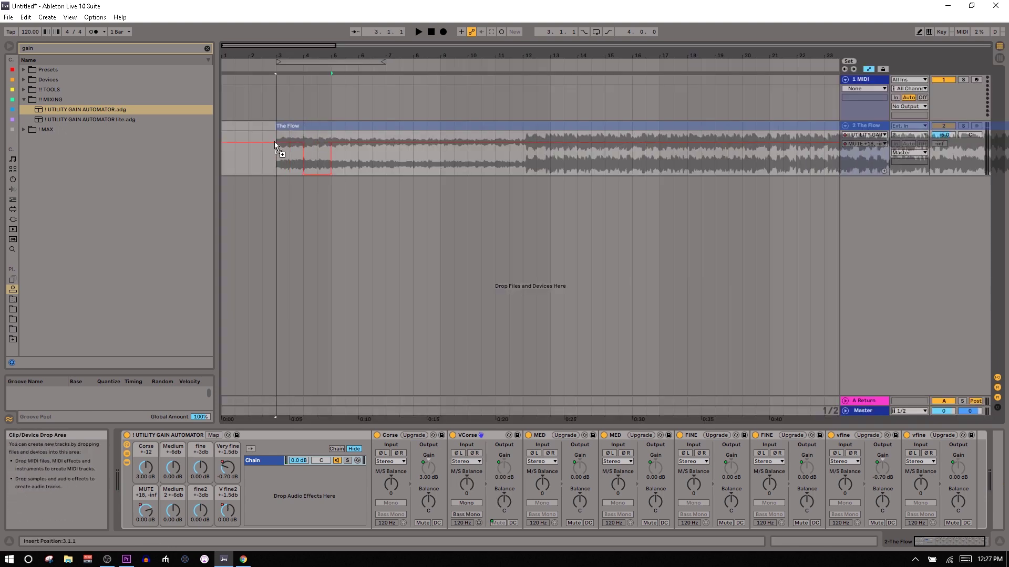
left_click_drag(274, 141, 226, 147)
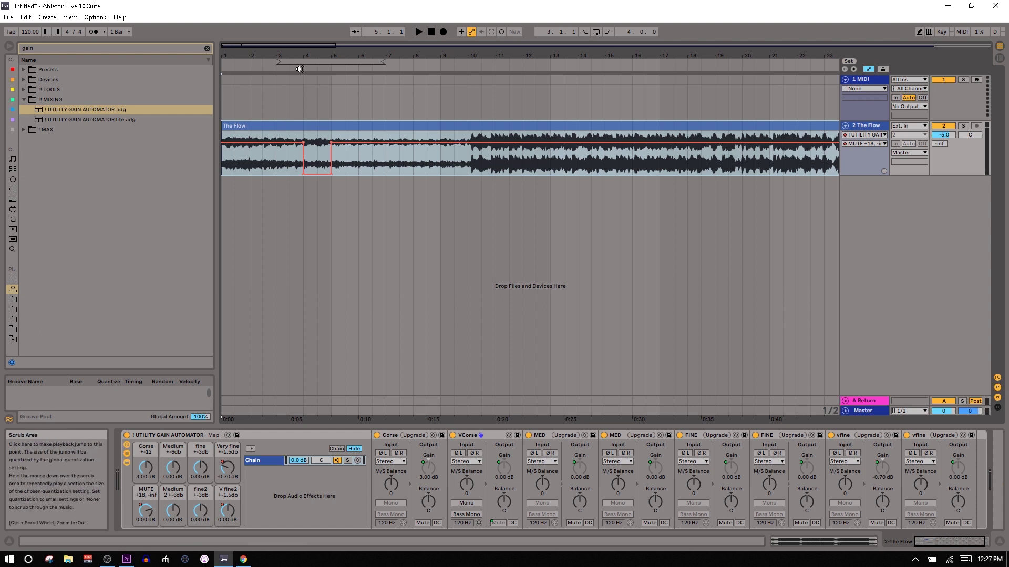
left_click(292, 67)
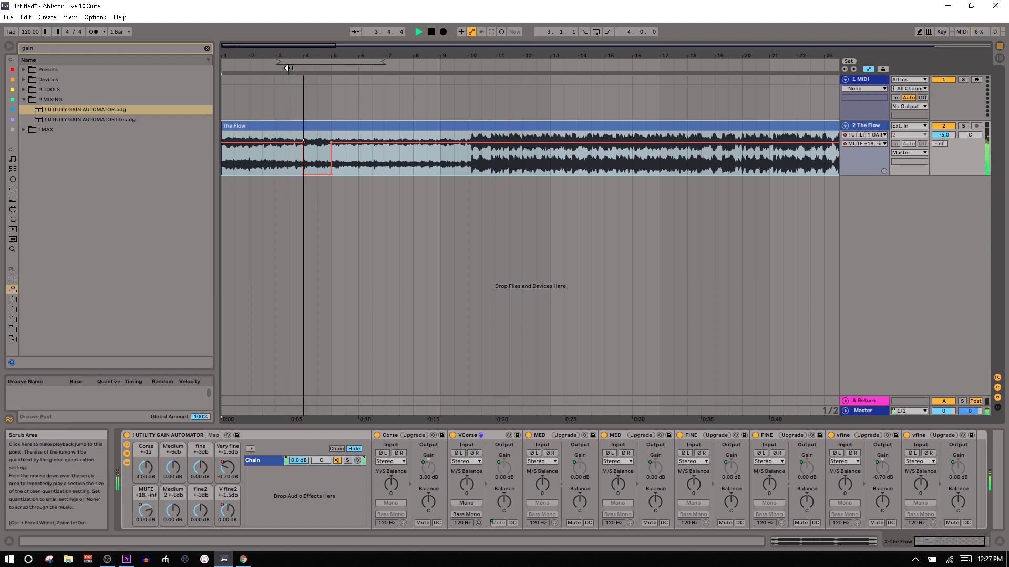
left_click(309, 103)
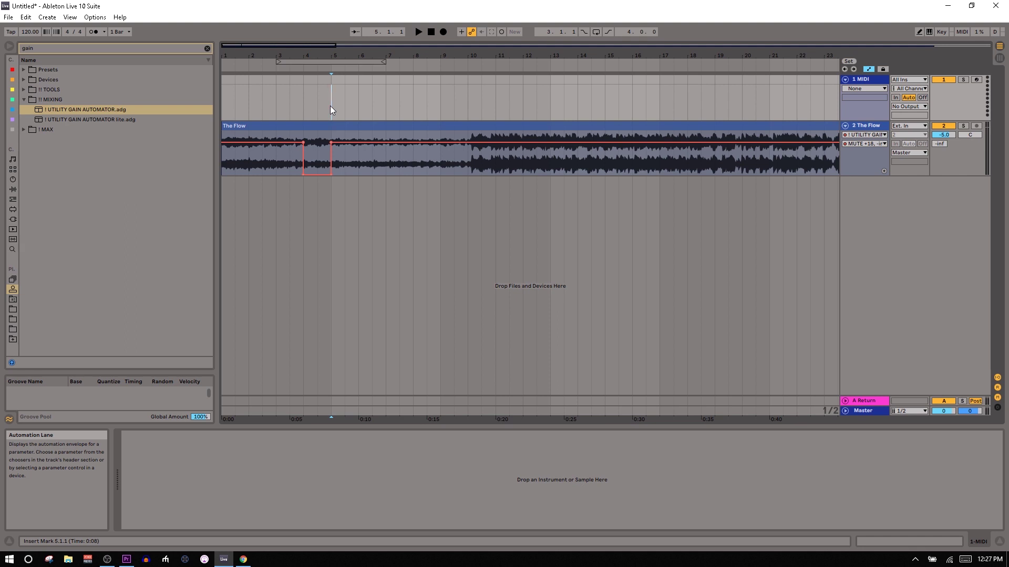
- Hide the chain list and devices of the Utility Gain Automator rack and add the ! UTILITY GAIN AUTOMATOR lite preset after it
left_click(883, 129)
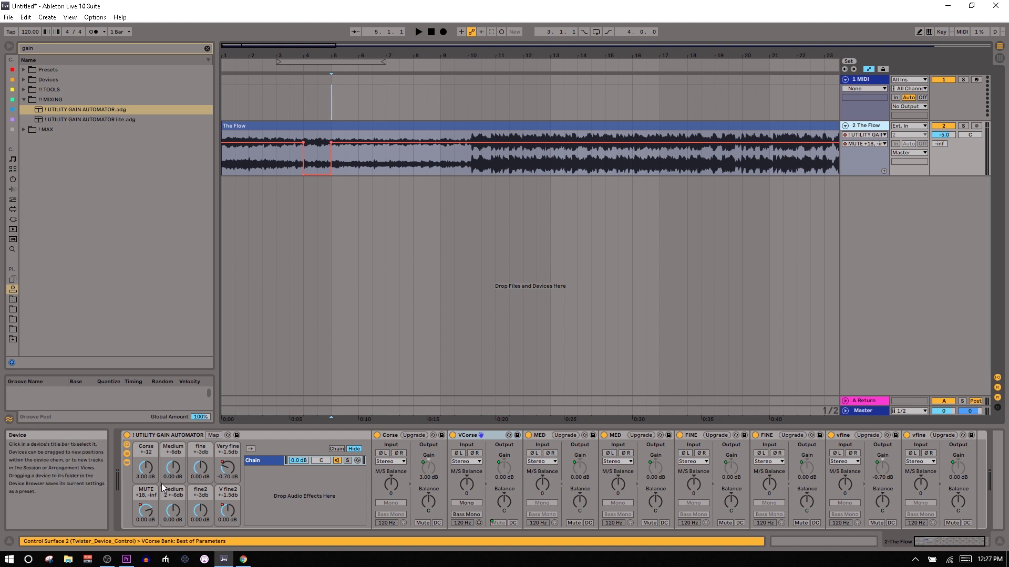
left_click(128, 454)
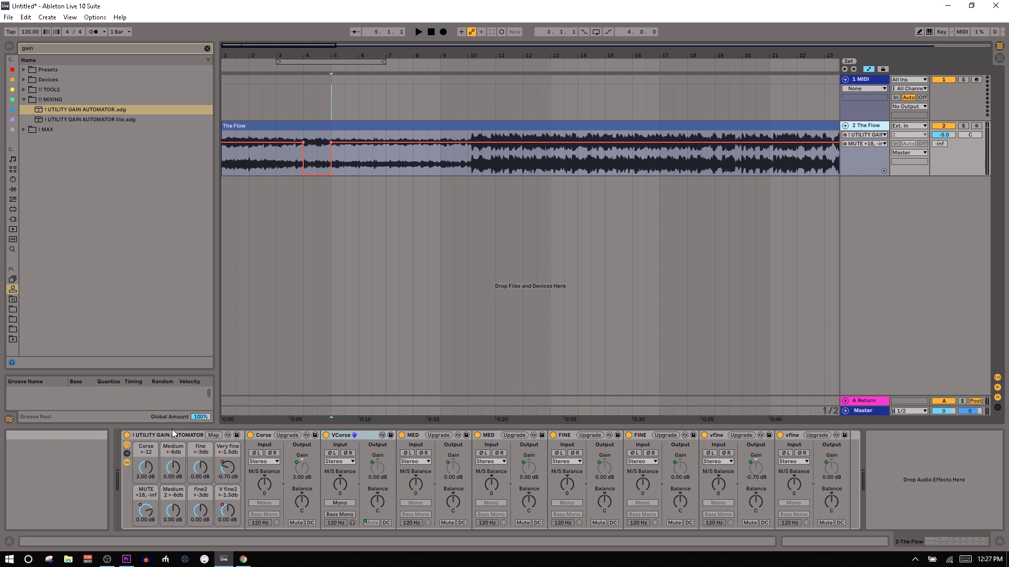
left_click(126, 462)
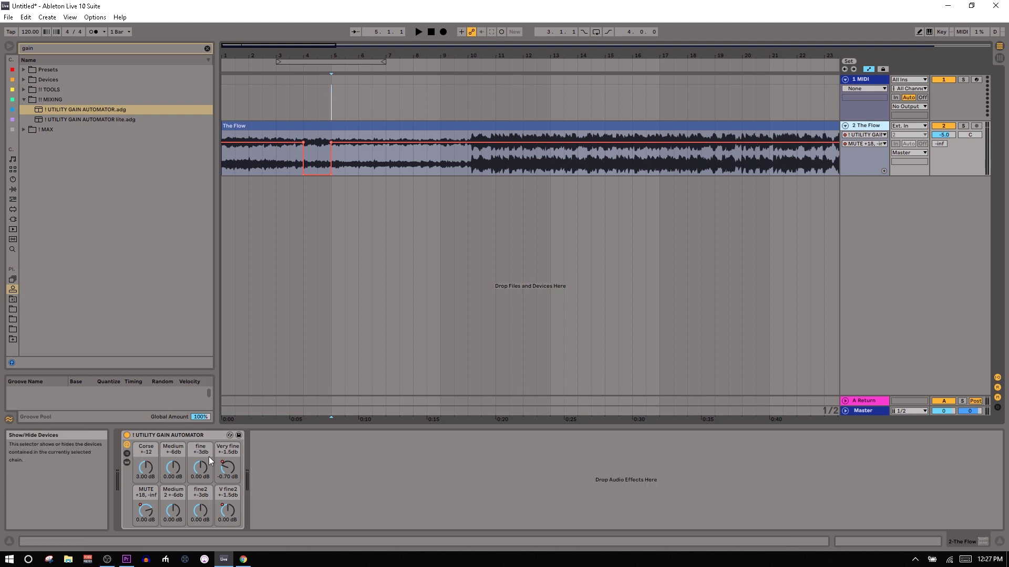
left_click_drag(82, 118, 296, 459)
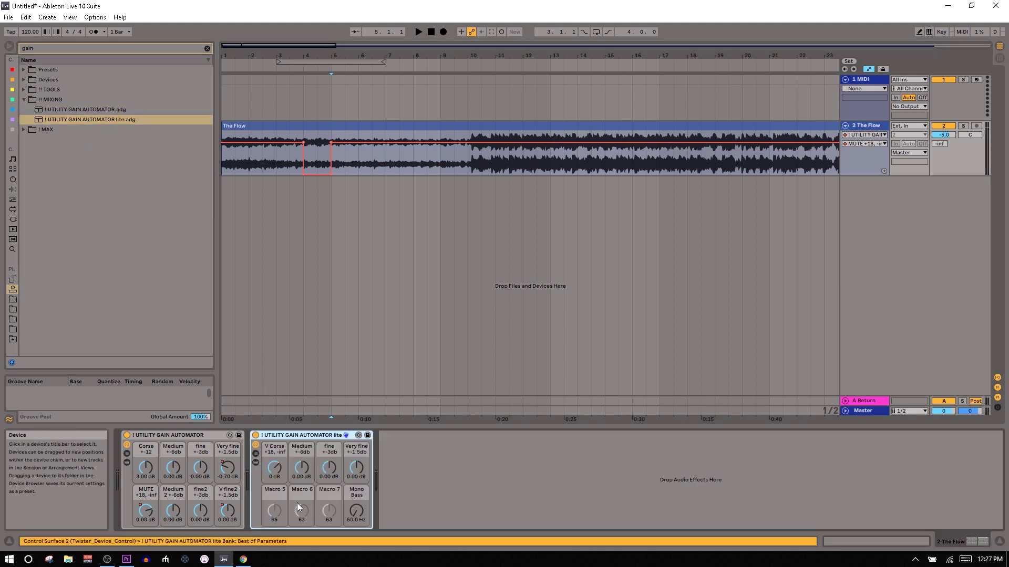
- Show the automation lanes of the lite rack's Very fine, fine and V Corse macros in turn
left_click(363, 467)
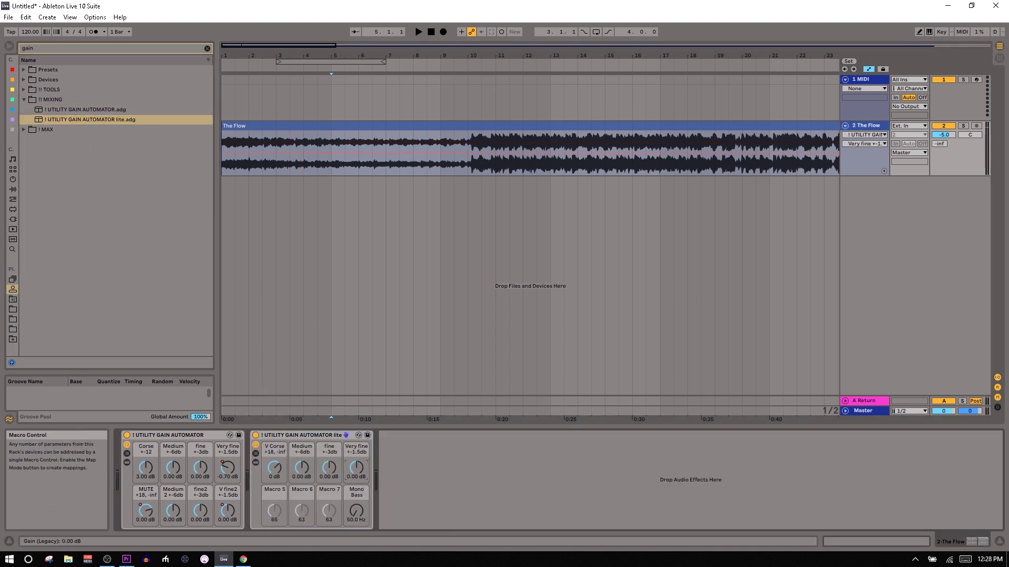
left_click(330, 469)
left_click(279, 465)
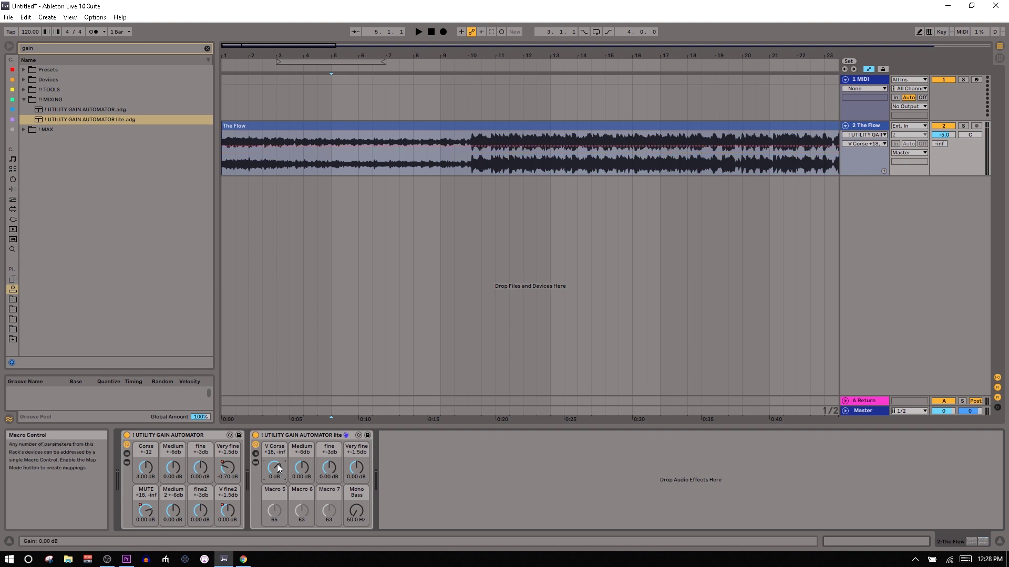
- Rename the lite rack's V Corse +18, -inf macro as MUTE +18, -inf
left_click(274, 450)
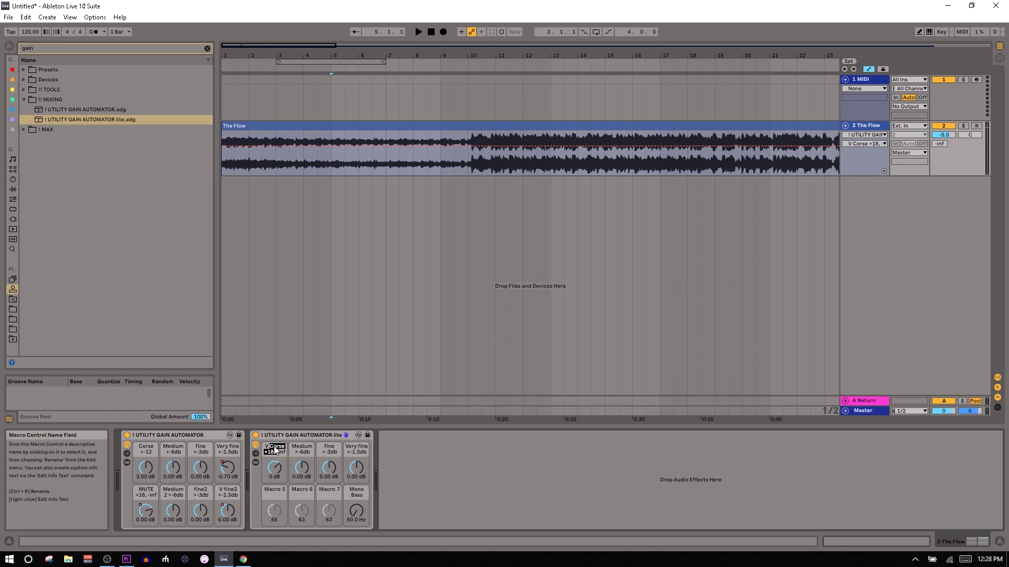
key("ctrl+shift+Left")
key("ctrl+shift+Left")
key("ctrl+shift+Right")
type("MUT")
key("Return")
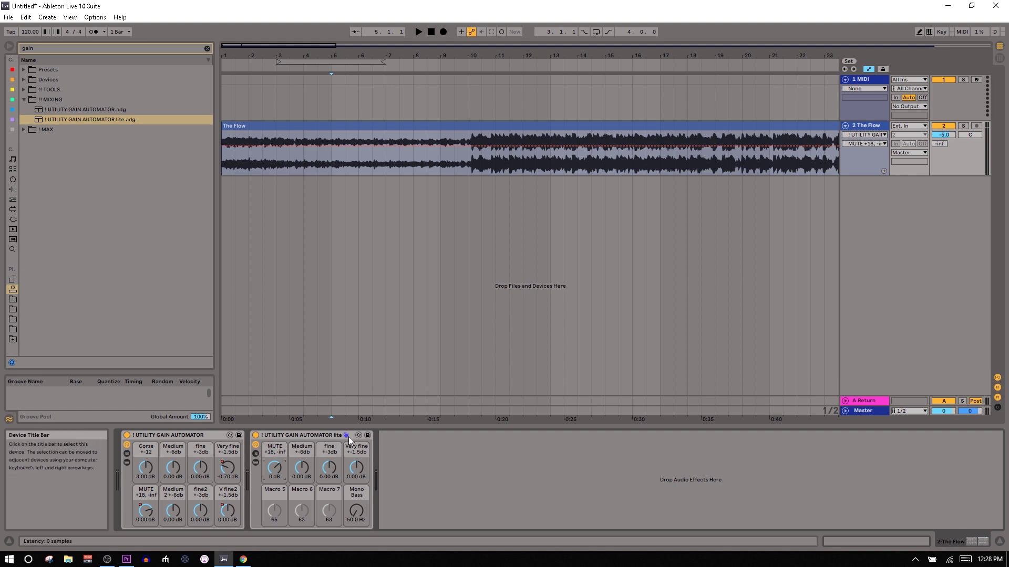
- Expand the lite rack's chain and devices and examine the minimum and maximum values of its macro mappings
left_click(256, 454)
left_click(342, 435)
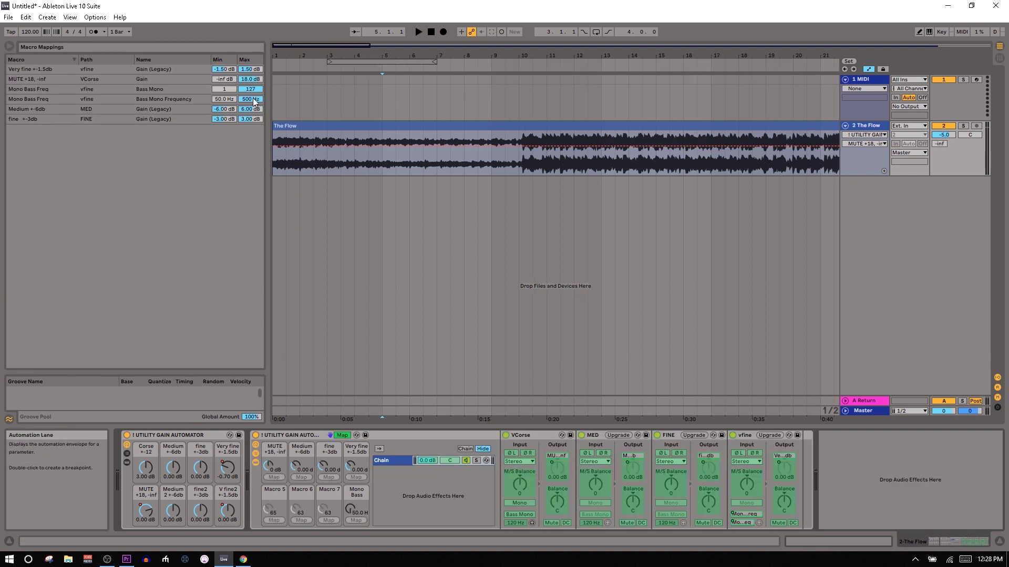
left_click(337, 434)
- Sweep the lite rack's Mono Bass macro between 50.0 and 500 Hz, check the vfine Utility's Bass Mono controls, and leave the macro at 75.9 Hz
left_click(353, 518)
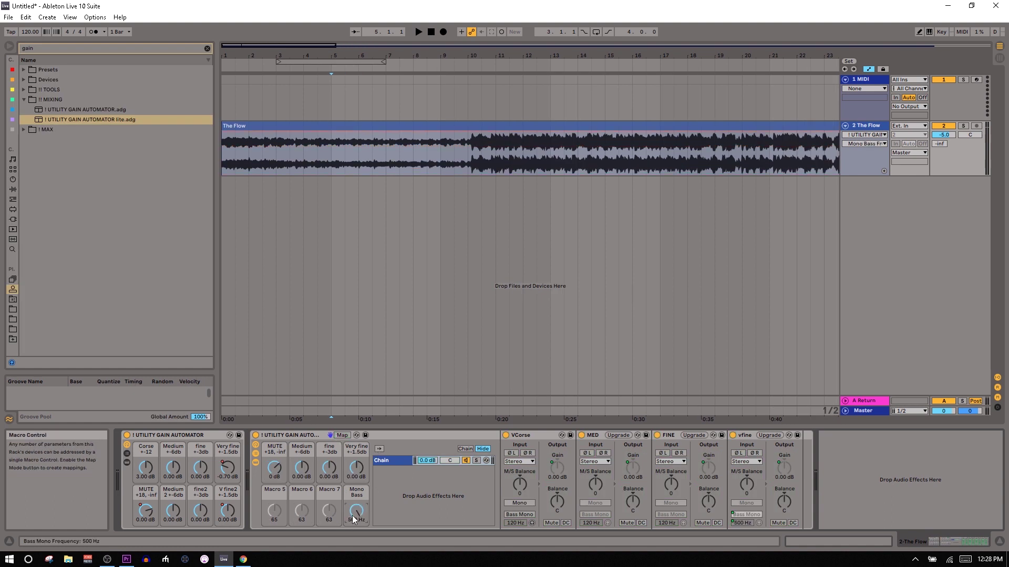
left_click_drag(362, 520, 364, 515)
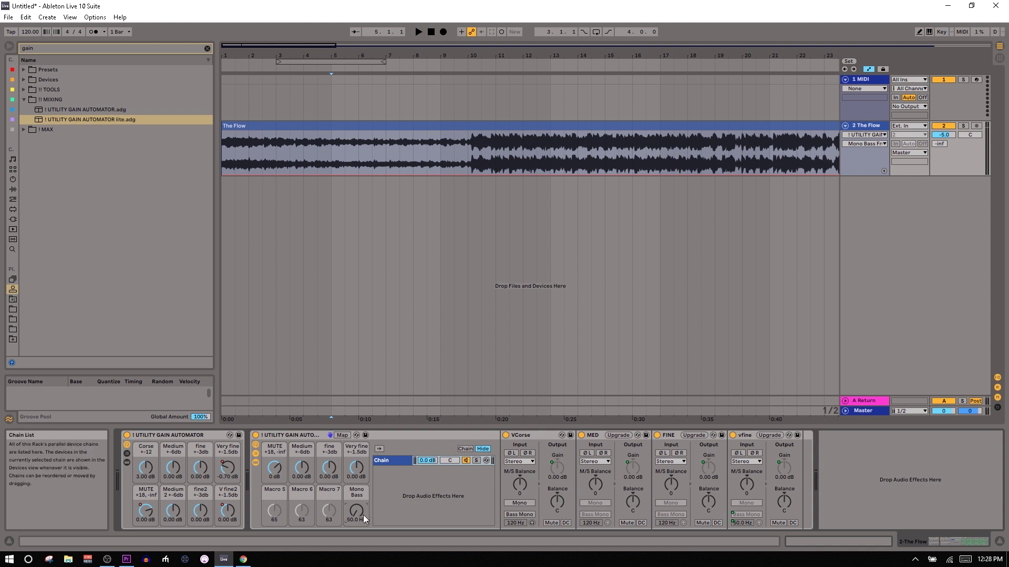
left_click(738, 521)
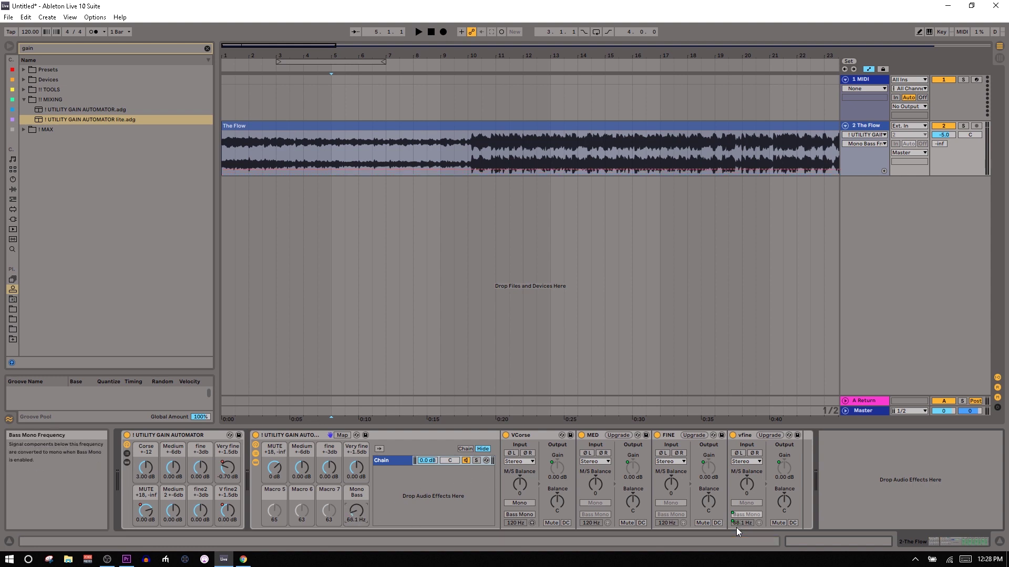
left_click(736, 526)
left_click(747, 515)
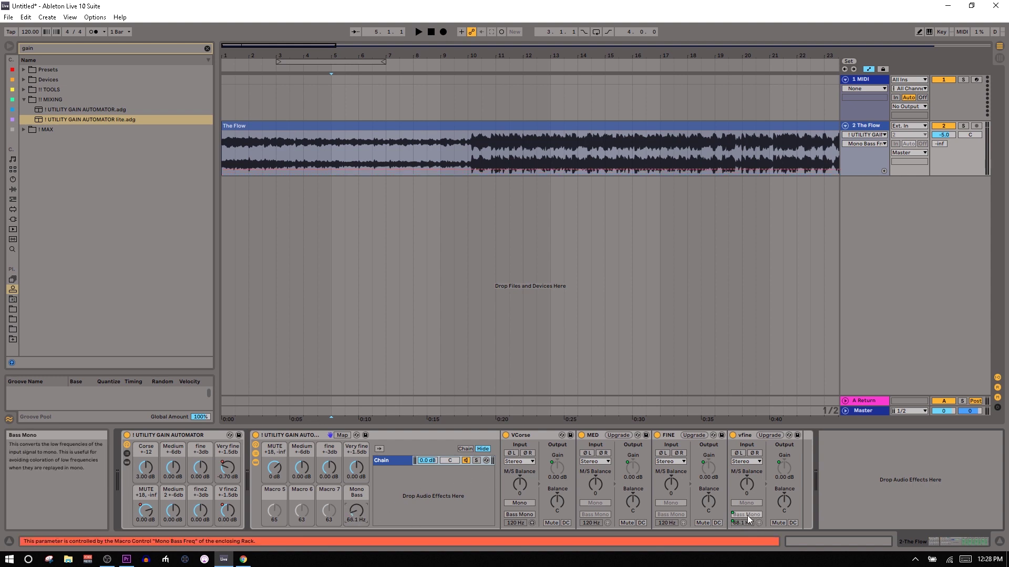
mouse_move(360, 515)
left_mouse_down()
mouse_move(361, 499)
mouse_move(360, 513)
left_mouse_up()
- Try a Bass Mono mapping range of 0 to 127 for the lite rack's Mono Bass Freq macro
left_click(341, 434)
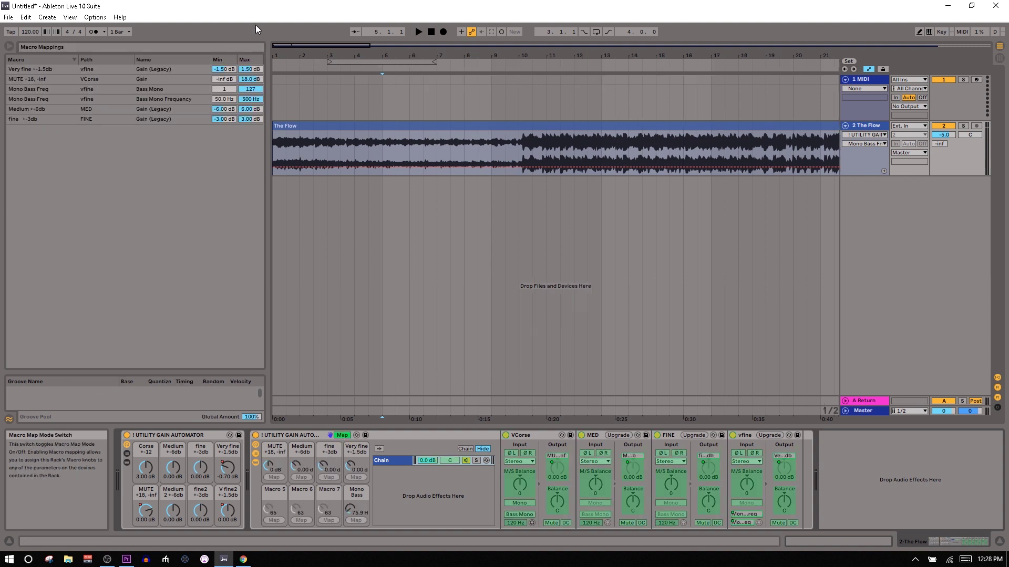
left_click(227, 89)
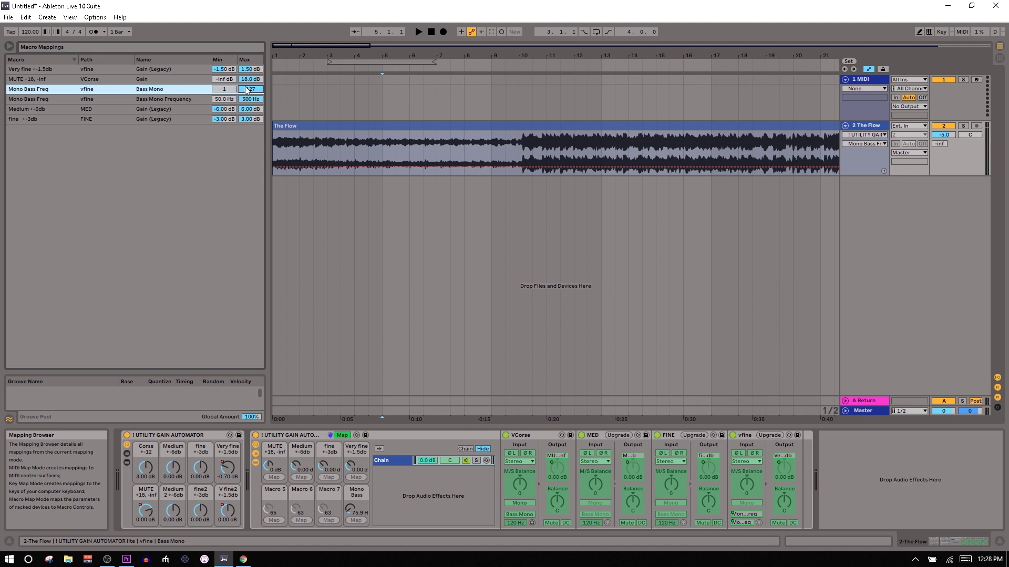
left_click_drag(247, 91, 247, 142)
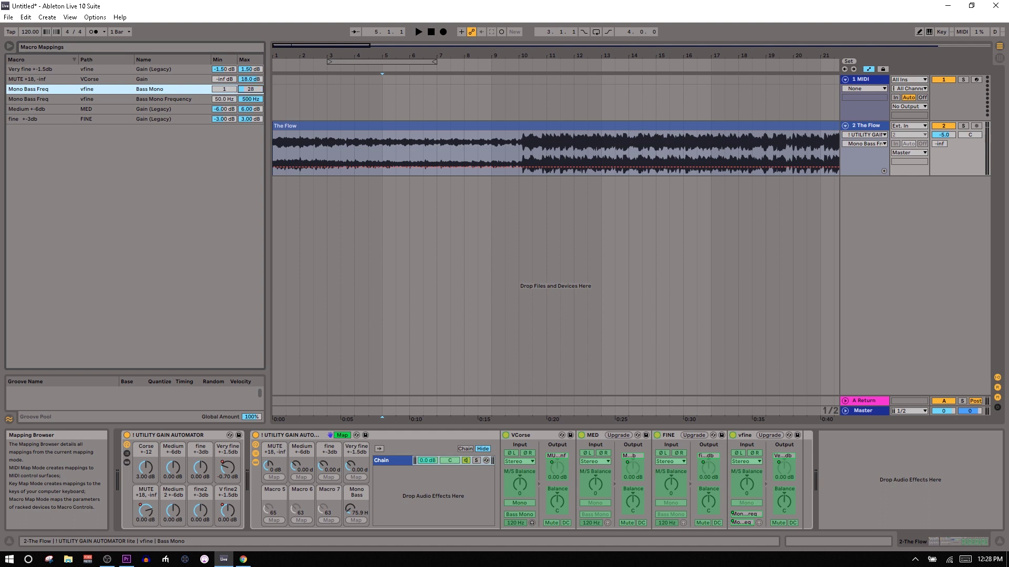
left_click_drag(234, 84, 232, 62)
left_click(231, 94)
left_click_drag(242, 90, 251, 37)
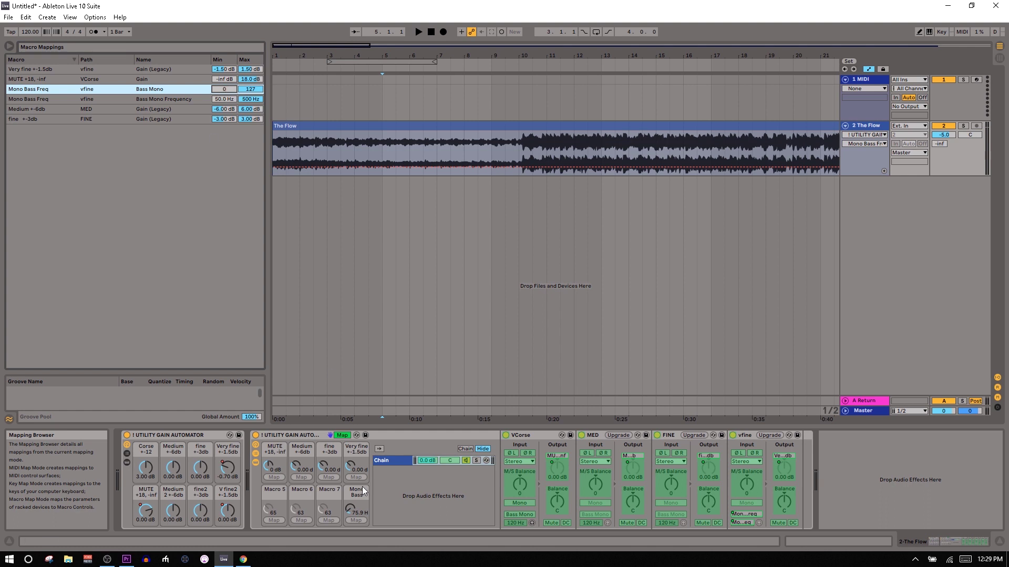
left_click(342, 435)
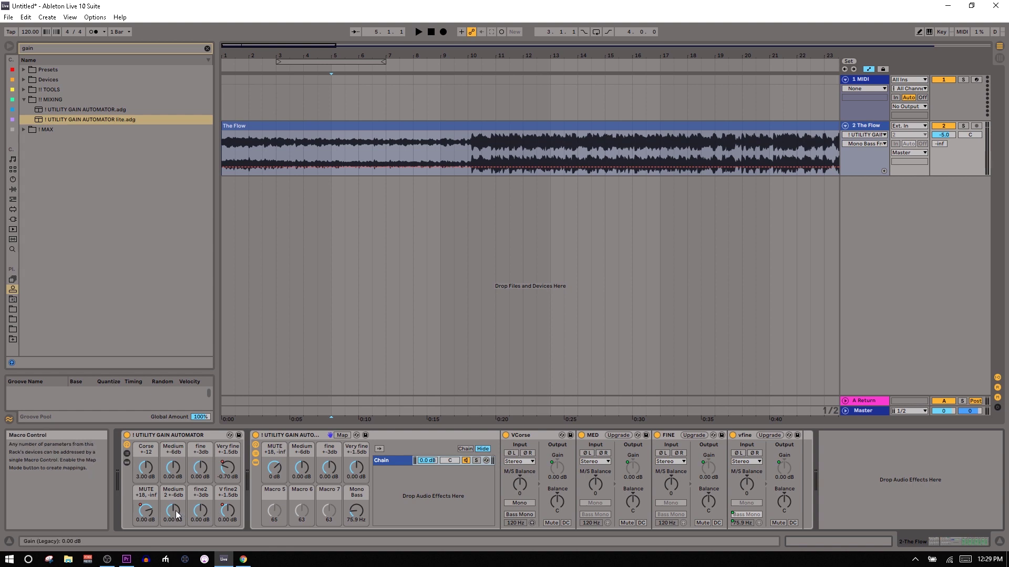
- Set the lite rack's Mono Bass macro to 50.0 Hz
mouse_move(350, 510)
left_mouse_down()
mouse_move(349, 522)
mouse_move(366, 520)
left_mouse_up()
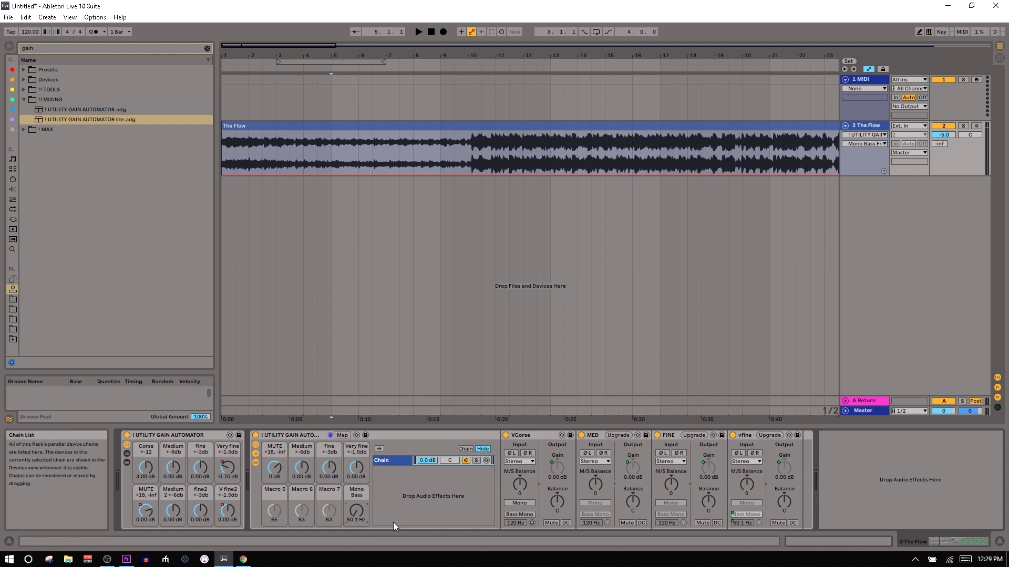
left_click_drag(355, 512, 349, 523)
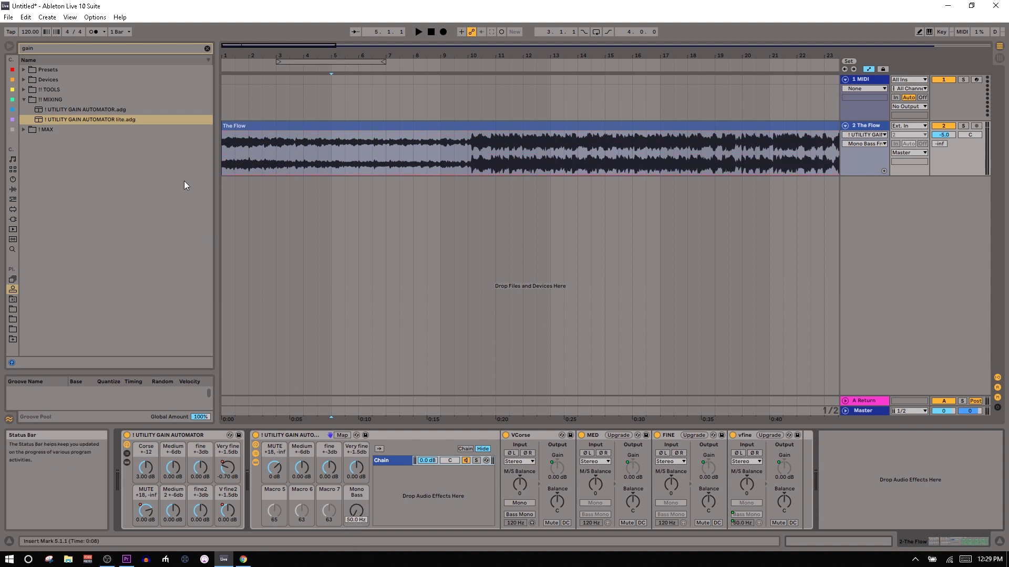
- Set the minimum of the vfine Utility's Bass Mono mapping to 1 in the lite rack and leave macro mapping mode
left_click(344, 440)
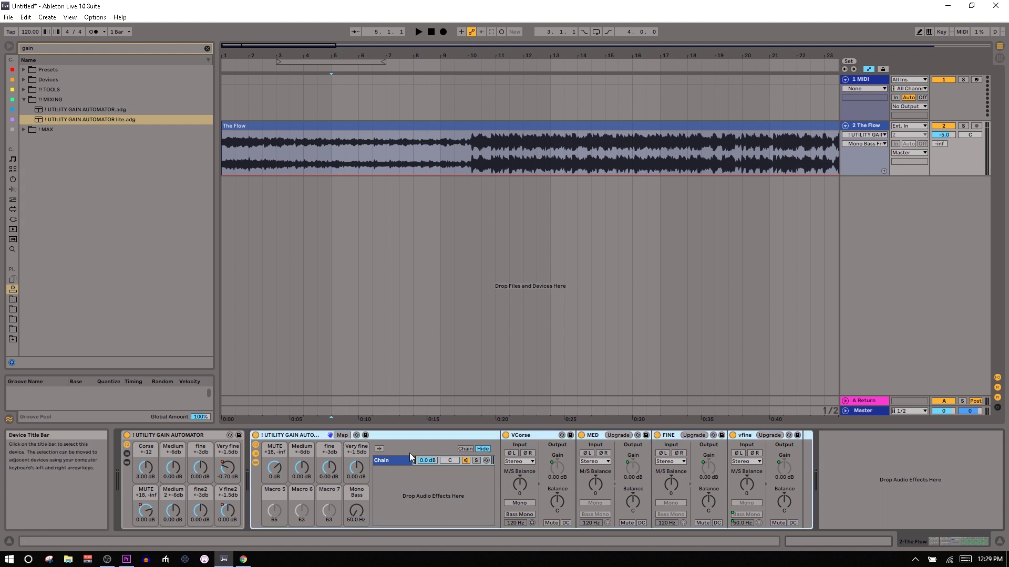
left_click(341, 435)
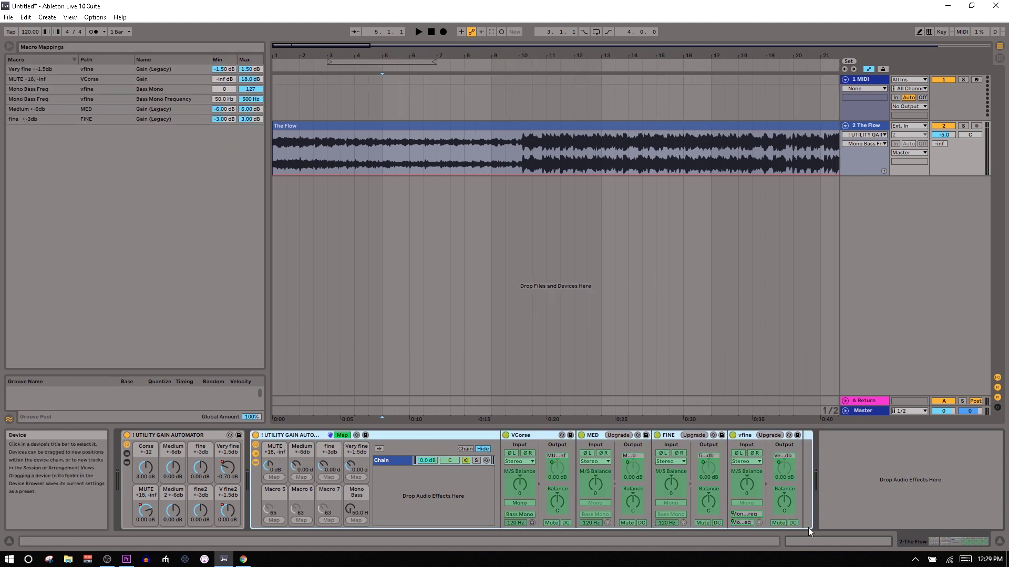
right_click(756, 514)
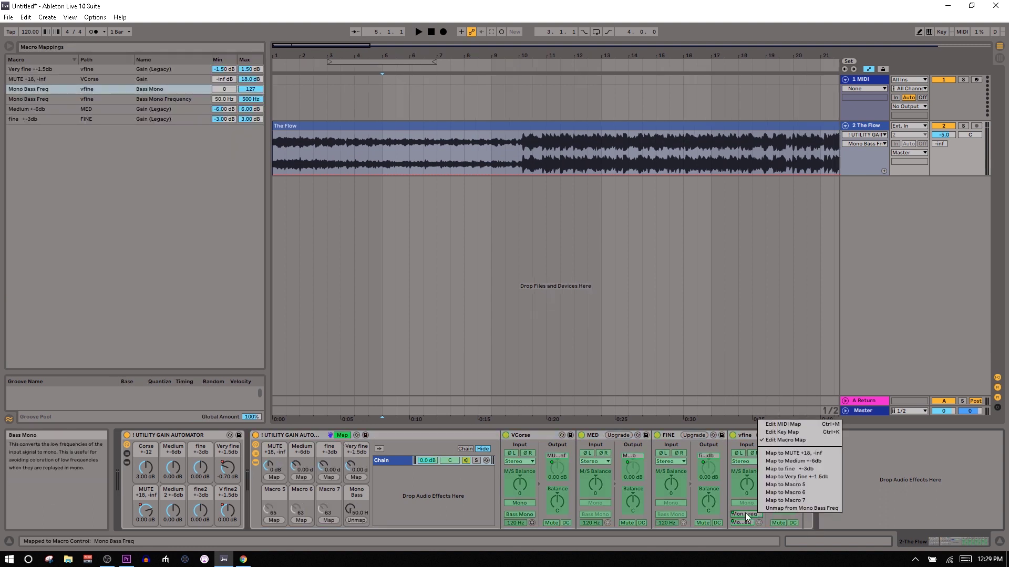
left_click(745, 514)
left_click(229, 90)
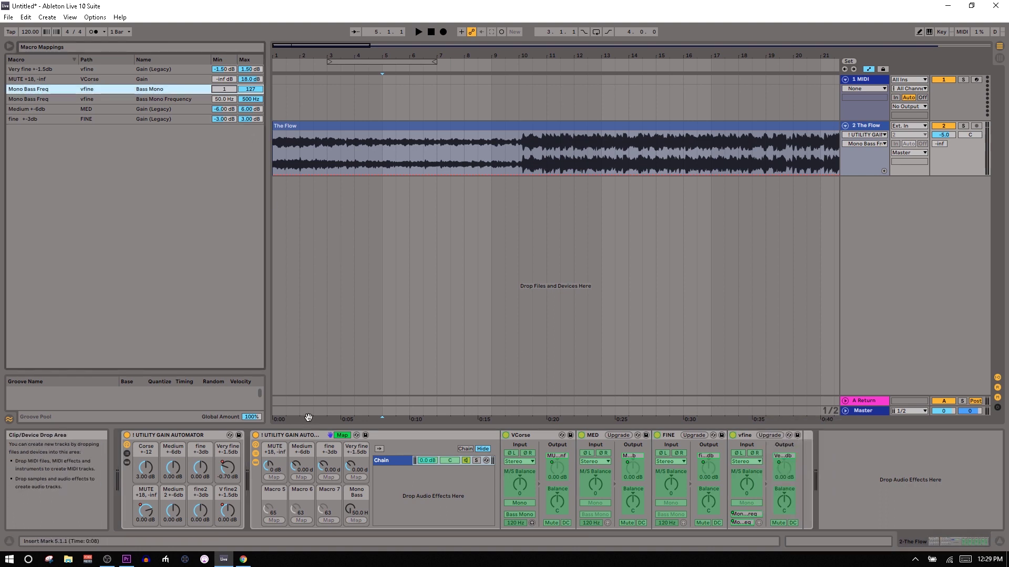
left_click(345, 435)
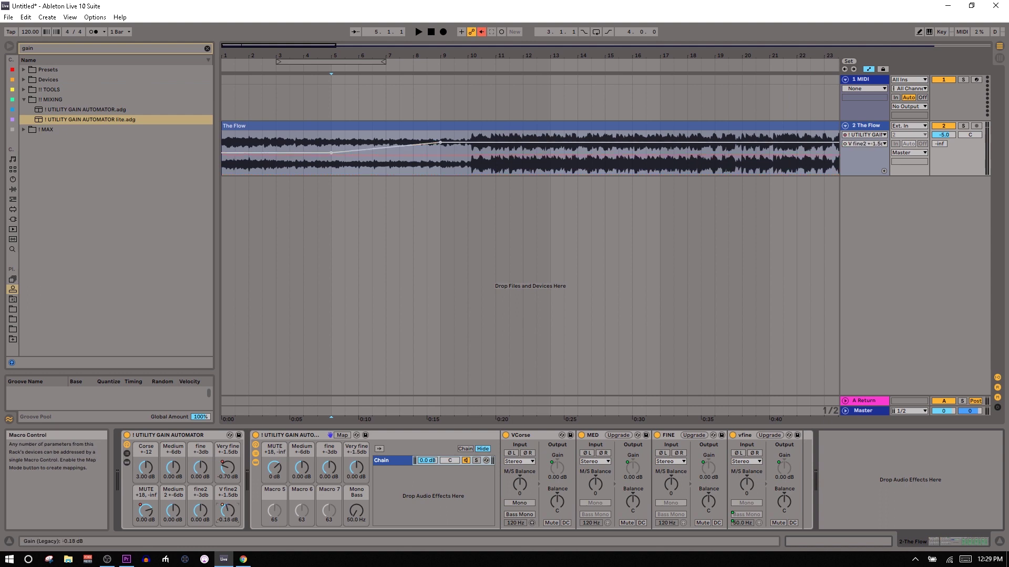
- Test the lite rack's Mono Bass macro, return it to 50.0 Hz, and hide the rack's chain list
left_click_drag(356, 509, 357, 505)
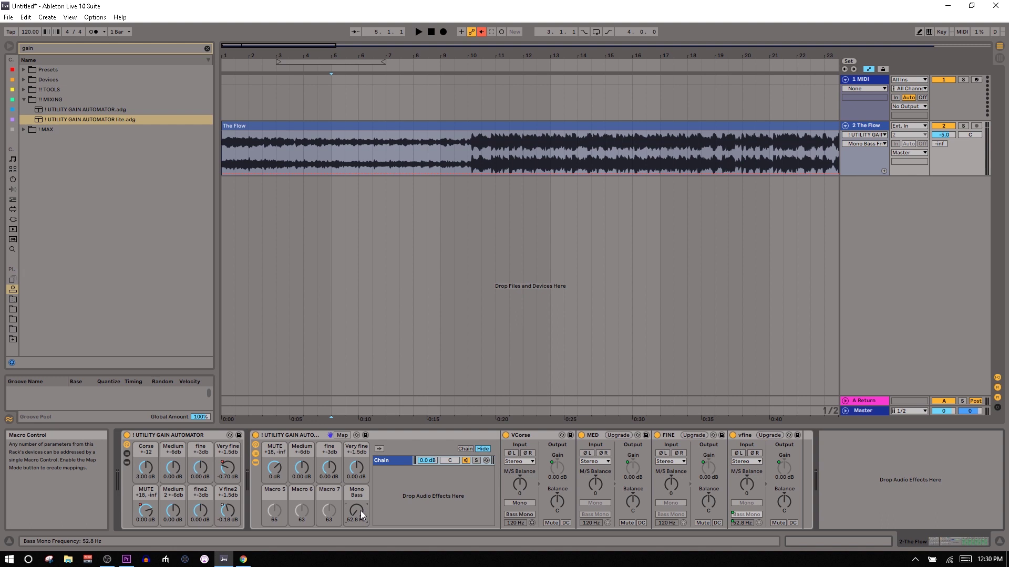
left_click_drag(356, 511, 358, 511)
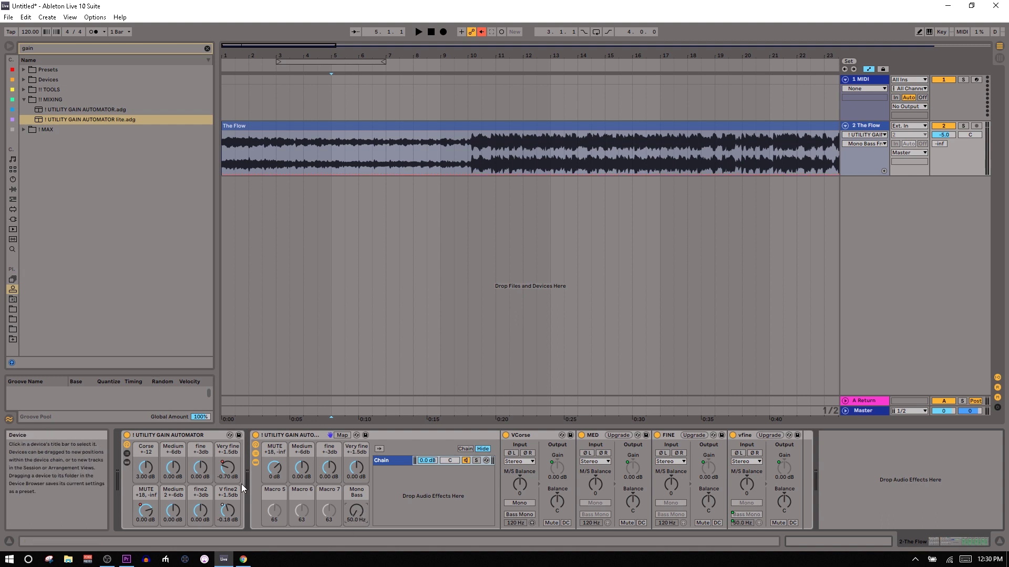
left_click(255, 453)
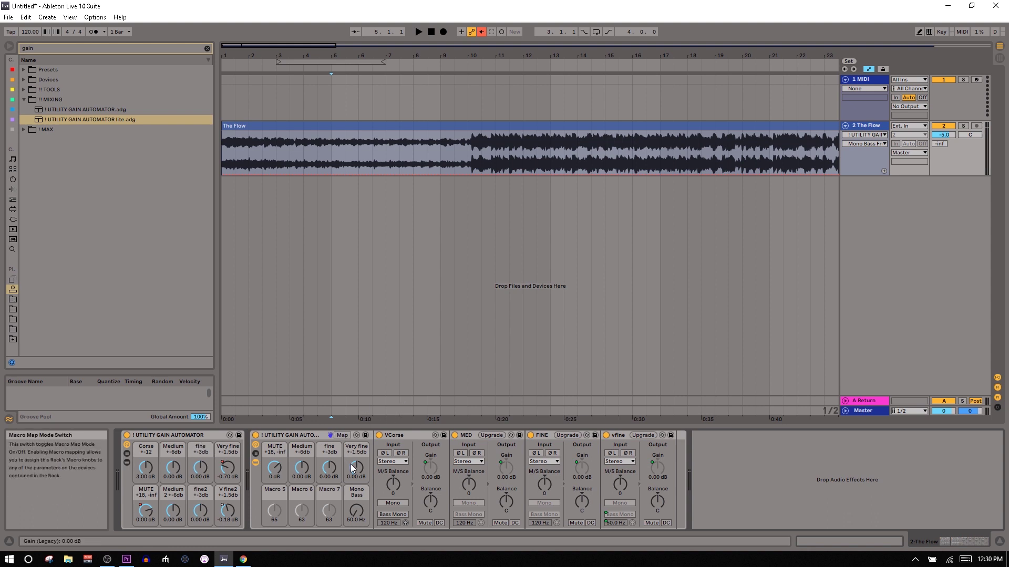
- Set the lite rack's Very fine macro to -0.22 dB and draw a rise and fall in its automation on The Flow
left_click_drag(353, 467, 353, 470)
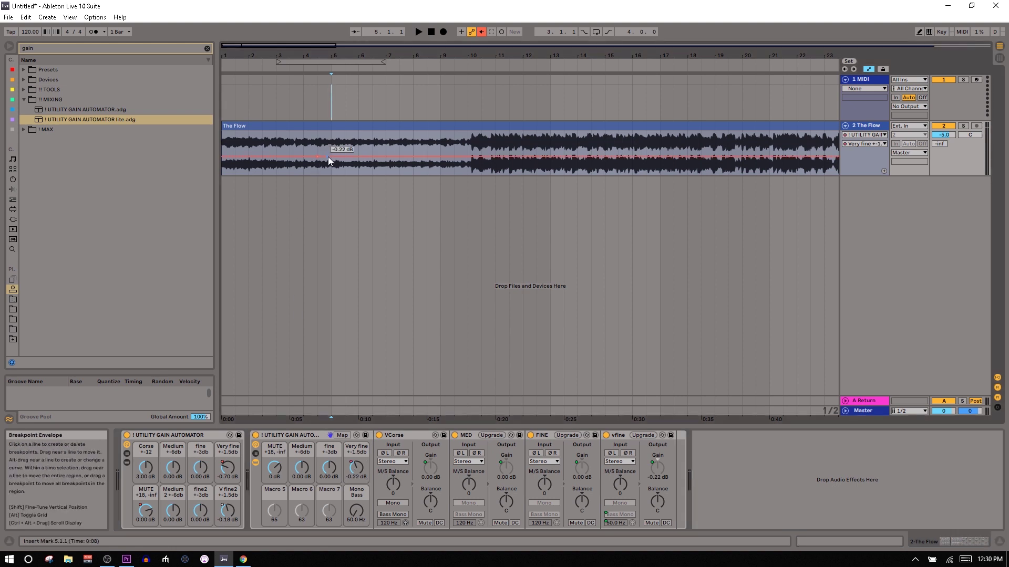
left_click_drag(330, 157, 426, 174)
- Automate the lite rack's fine macro to rise from bar 4, peak past bar 6, return to centre at bar 8 and reach minimum at bar 9
left_click(328, 468)
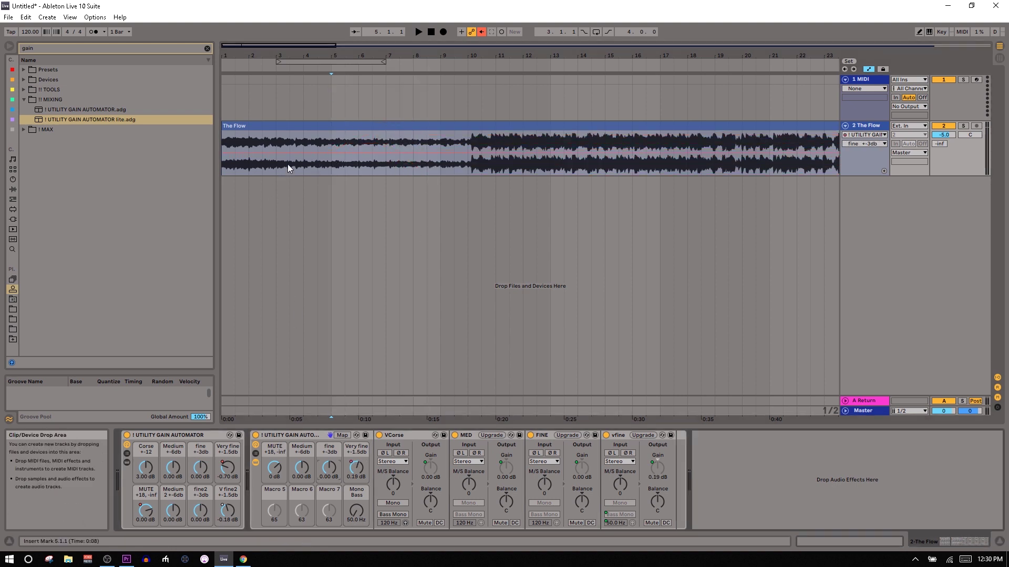
left_click(297, 146)
left_click(299, 152)
left_click_drag(333, 151, 440, 174)
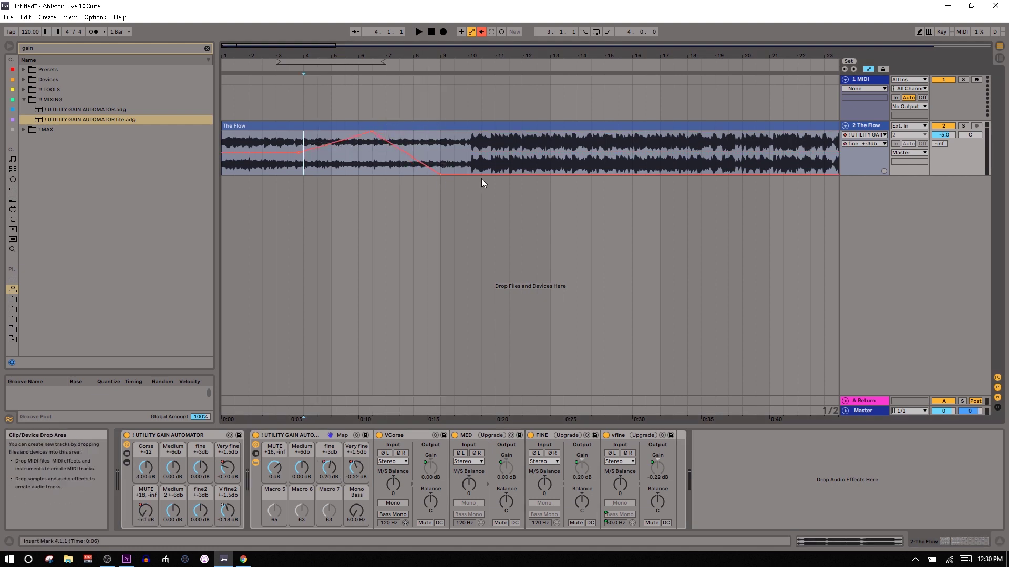
left_click_drag(478, 171, 413, 152)
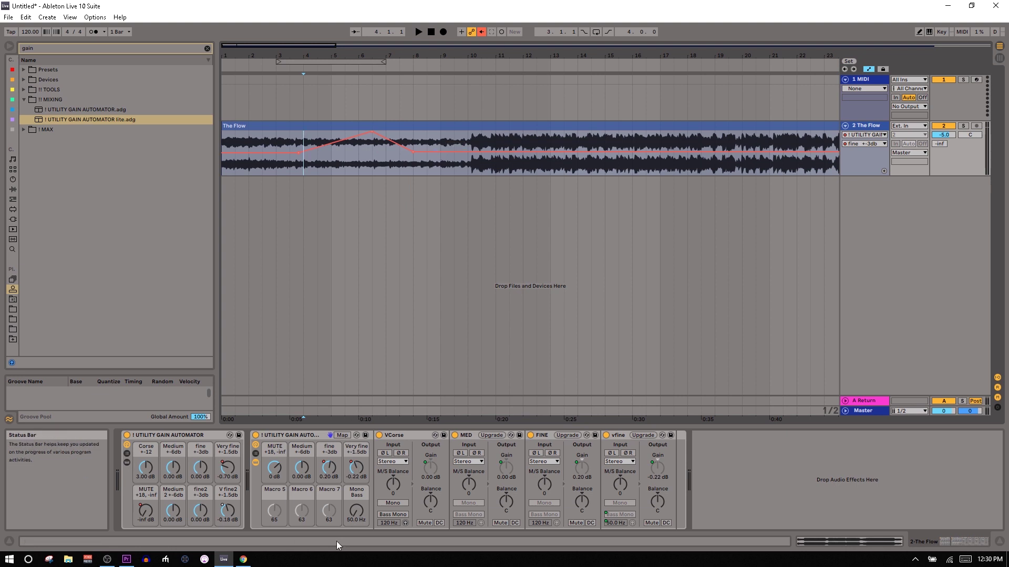
left_click_drag(440, 153, 440, 175)
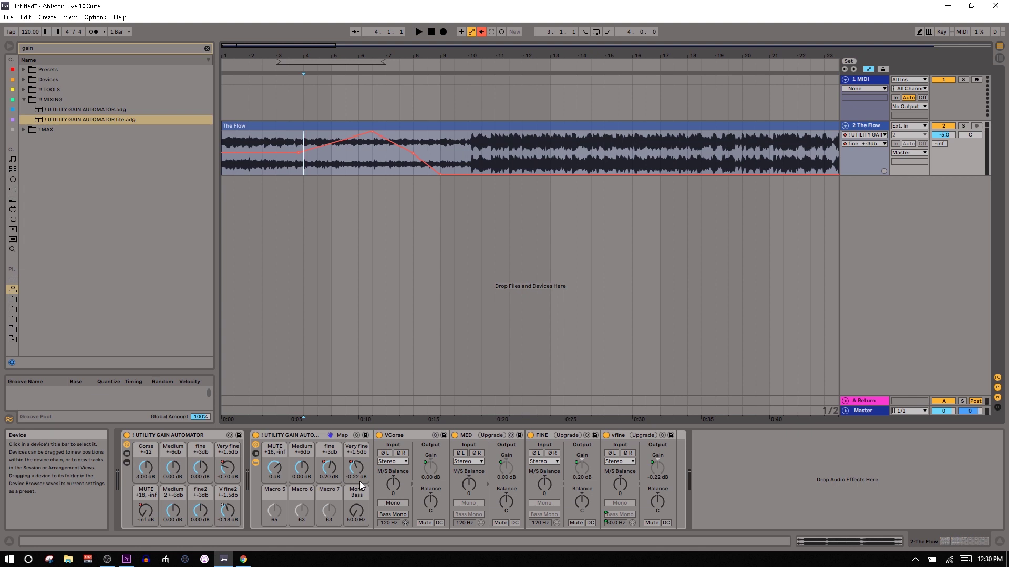
- Review the track automation of the full rack's Very fine, fine, V fine2 and fine2 macros
left_click(226, 470)
left_click(203, 470)
left_click(226, 516)
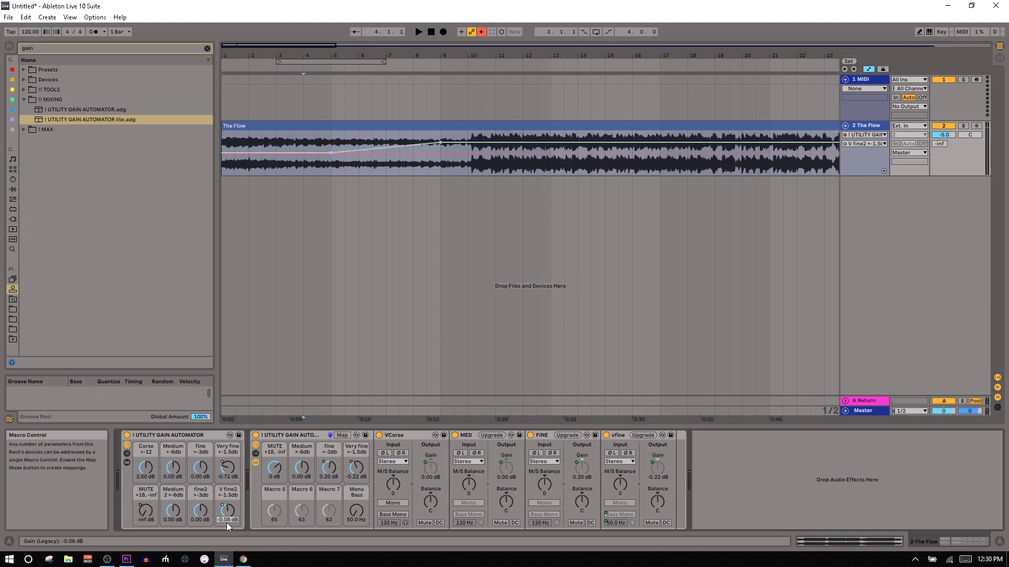
left_click(204, 513)
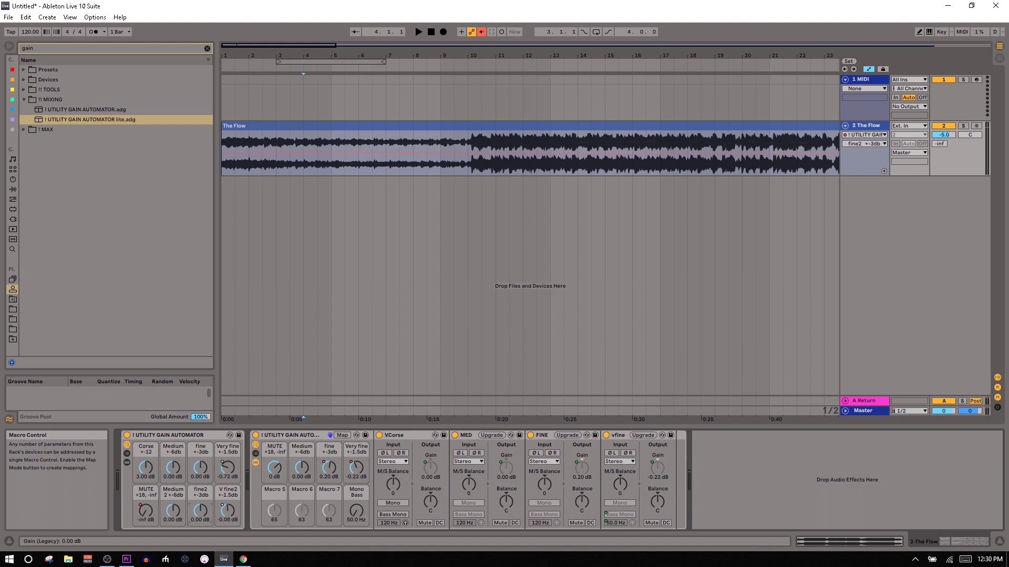
- Automate the full rack's Corse macro to rise after bar 5, peak at bar 7 and fall to minimum at bar 8
left_click(147, 466)
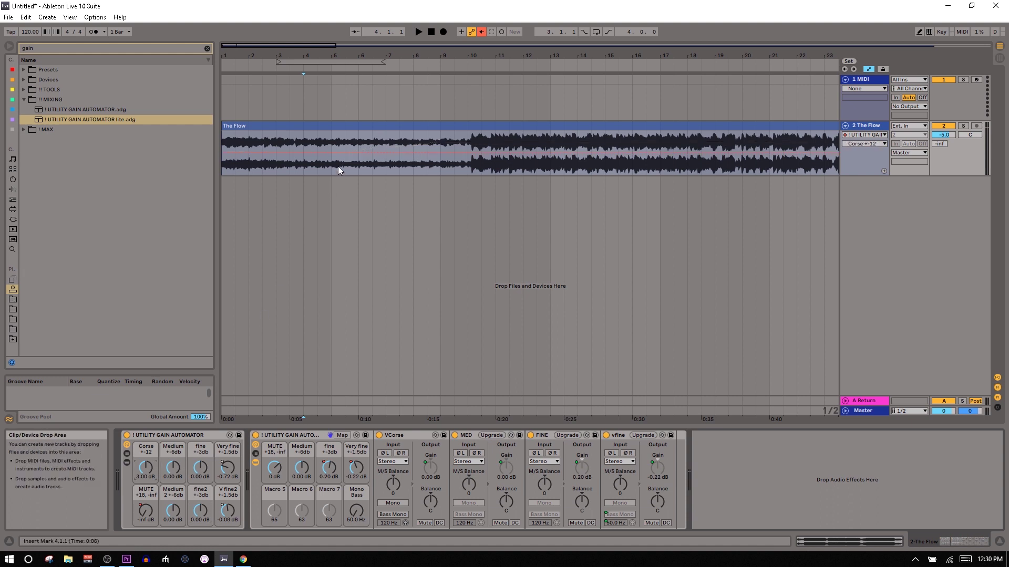
left_click(339, 152)
left_click_drag(364, 152, 413, 175)
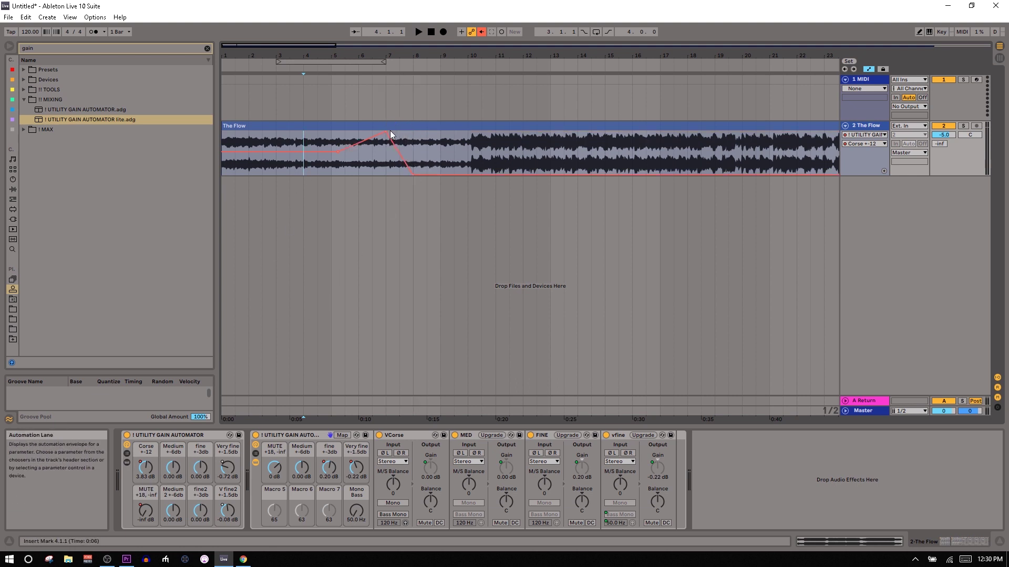
- Set the Corse macro to 3.59 dB and reshape its automation into an abrupt jump up at bar 7 and a drop at bar 8
left_click_drag(148, 465, 148, 465)
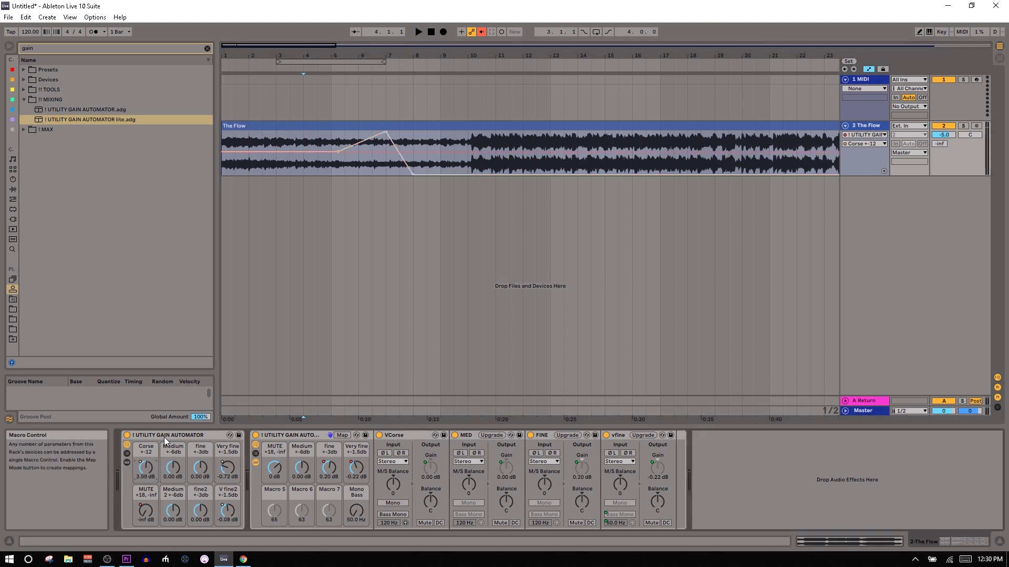
left_click(386, 152)
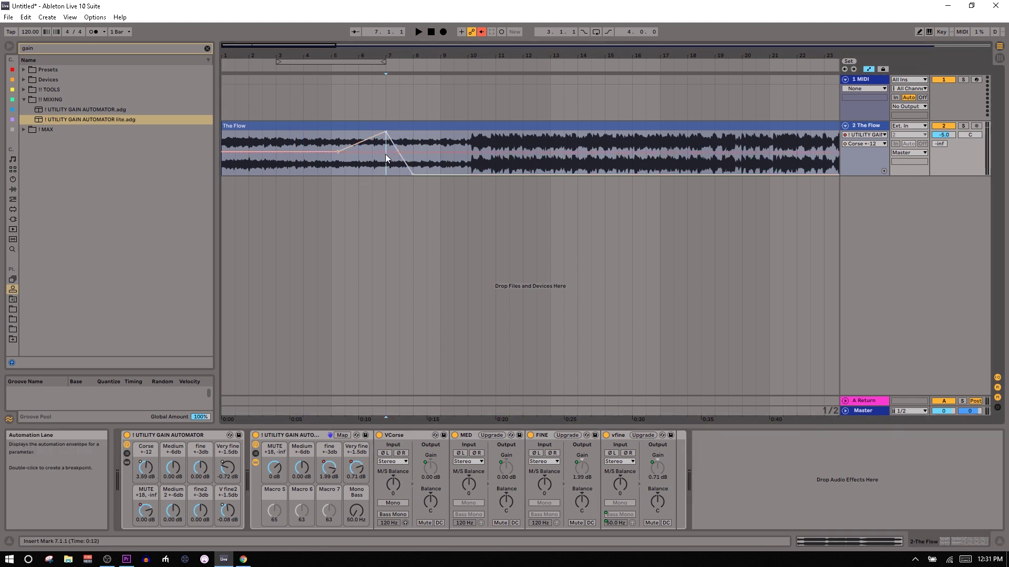
left_click(386, 153)
left_click(412, 143)
left_click_drag(412, 143, 412, 134)
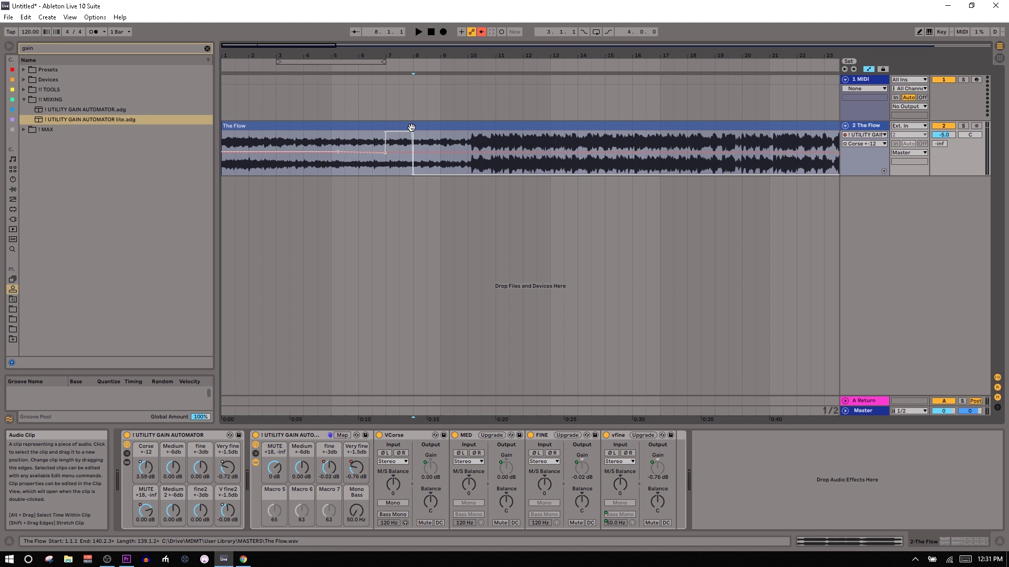
- Raise the lower Corse automation breakpoint at bar 7 to 5.24 dB
left_click(134, 440)
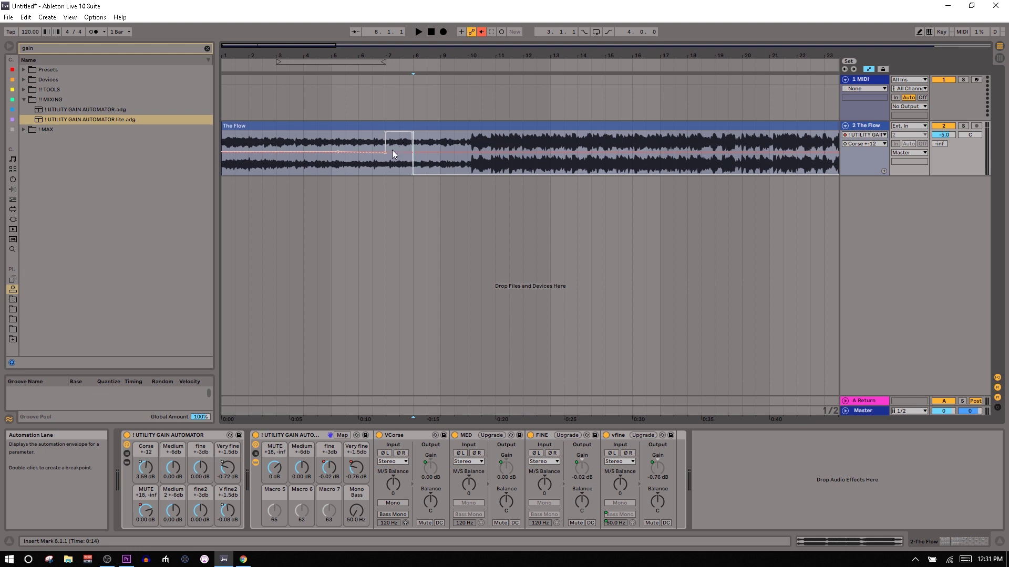
mouse_move(386, 155)
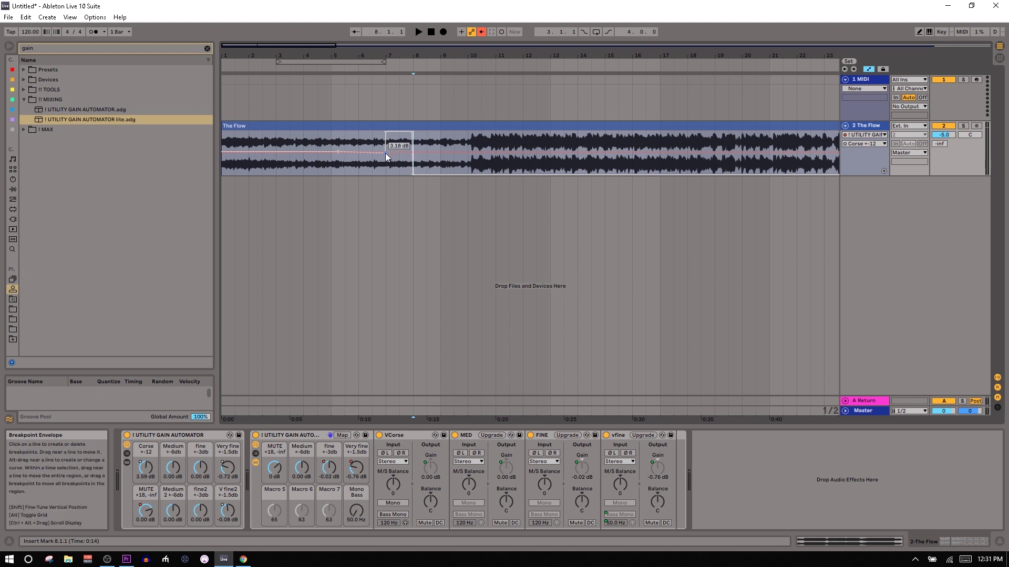
left_click_drag(386, 153, 386, 149)
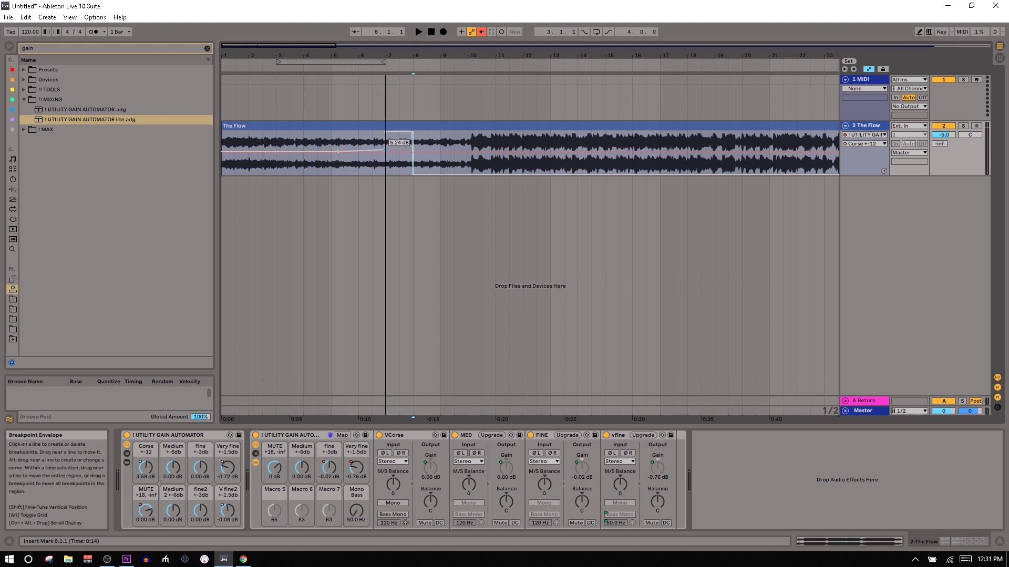